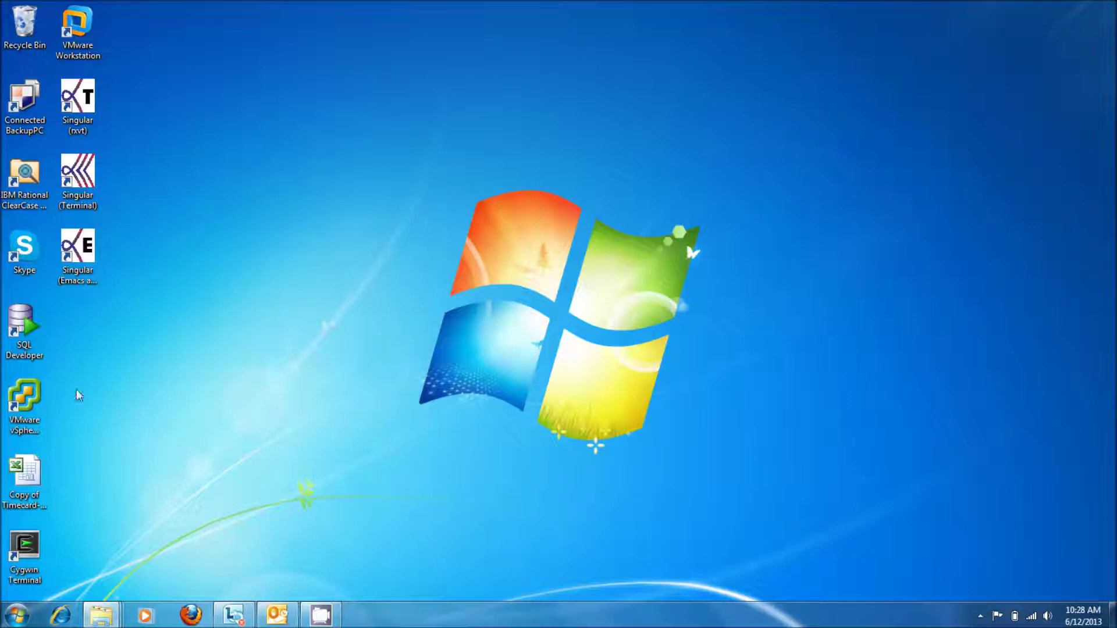
pyautogui.click(61, 616)
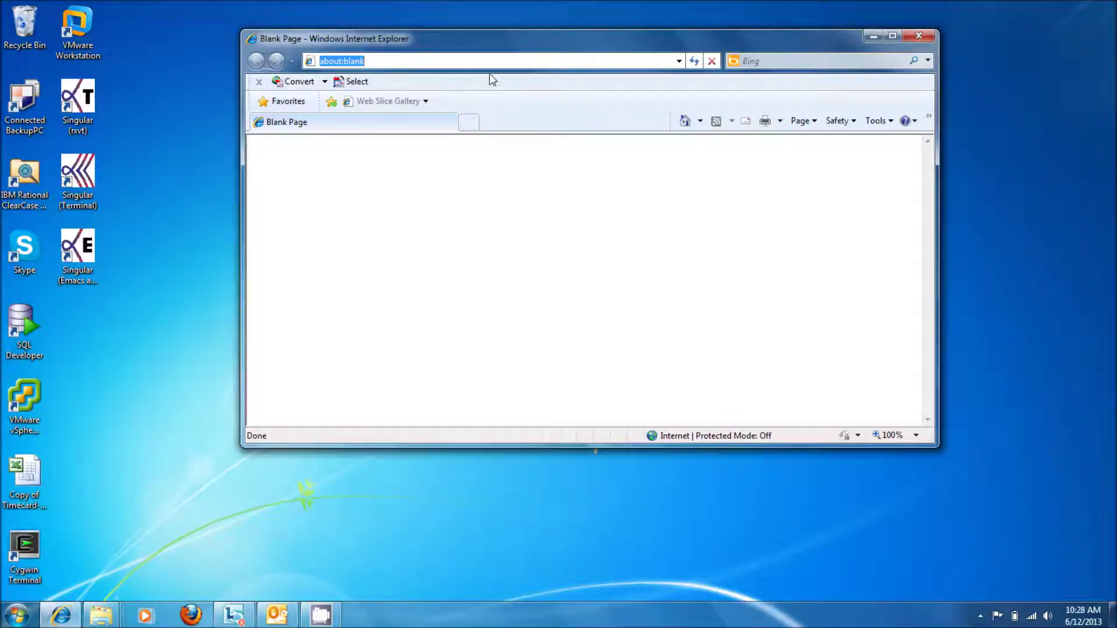
pyautogui.click(491, 67)
pyautogui.press('F4')
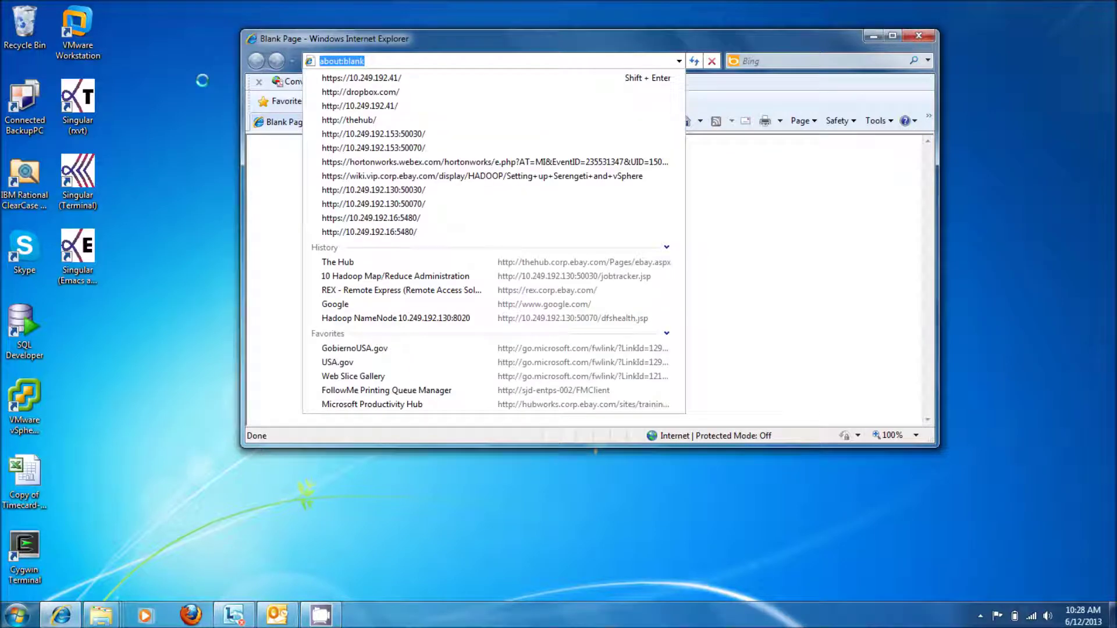
pyautogui.press('Down')
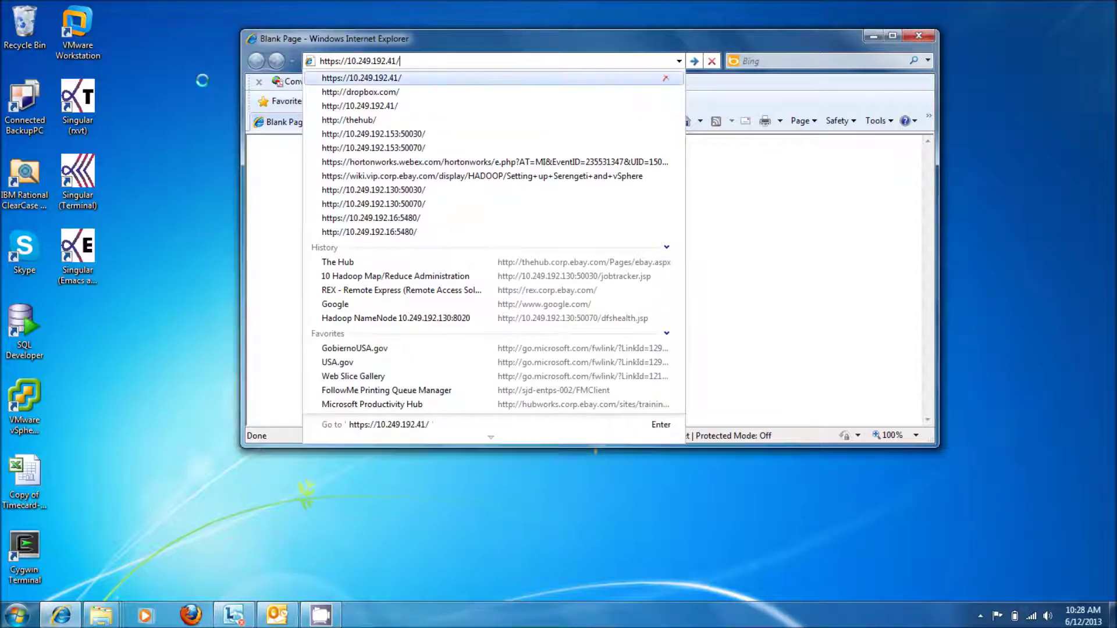
pyautogui.press('Return')
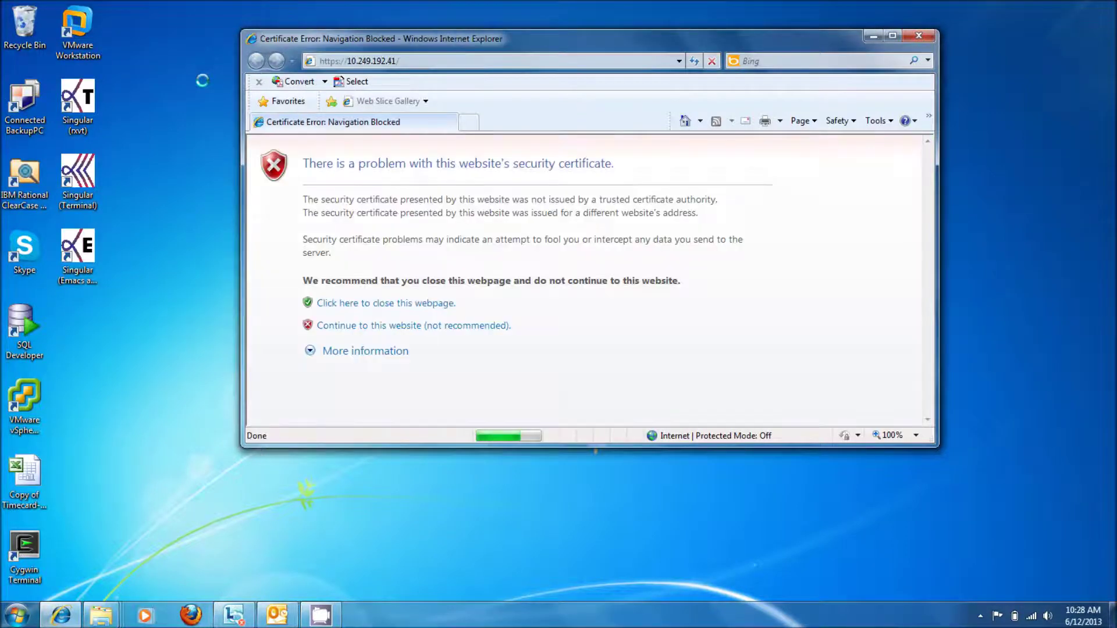
pyautogui.click(427, 327)
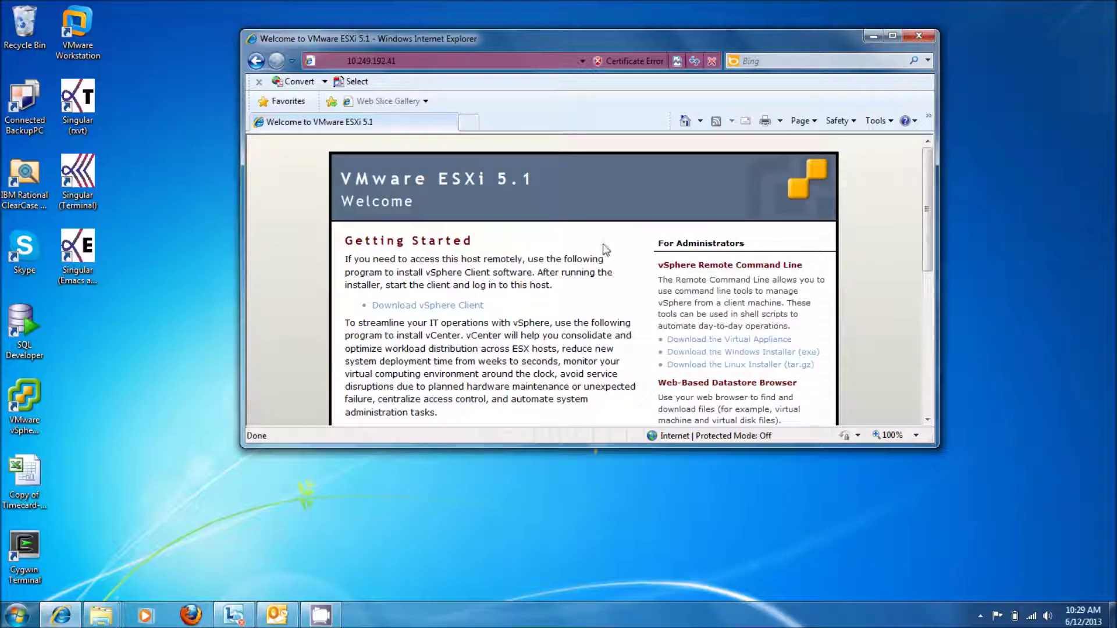
# Step: Start the vSphere Client installer download, cancel it, and close the browser
pyautogui.click(434, 310)
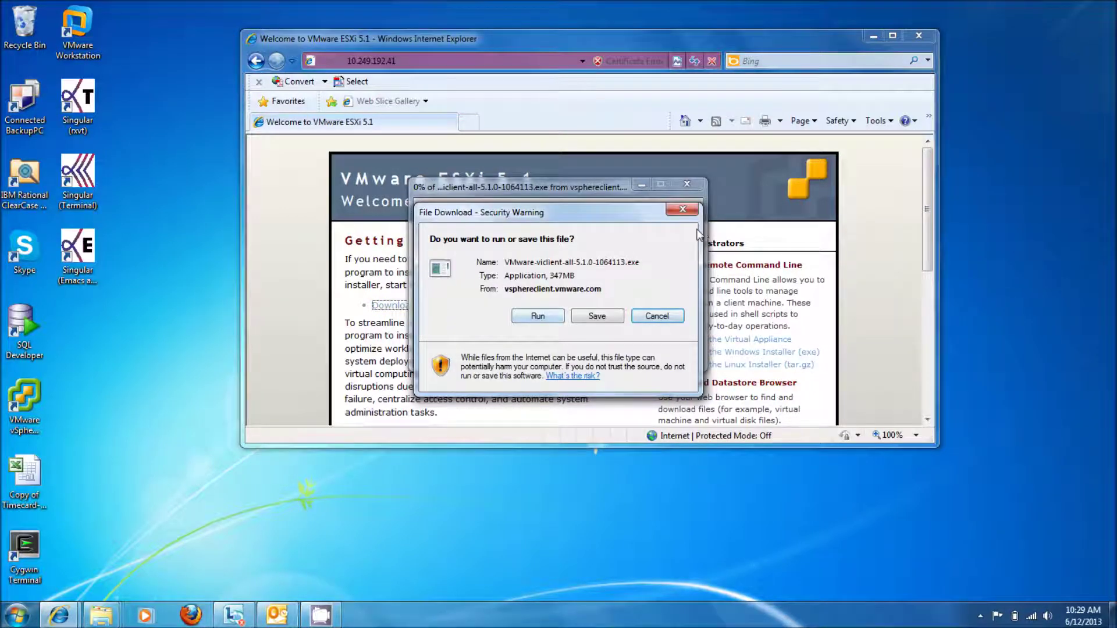
pyautogui.click(682, 209)
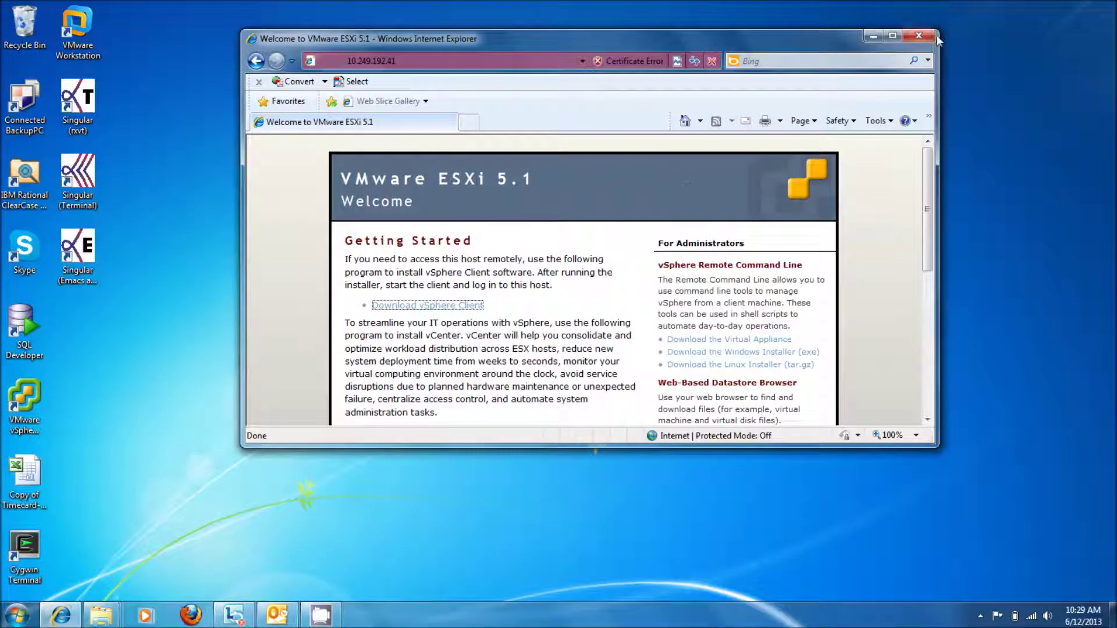
pyautogui.click(916, 37)
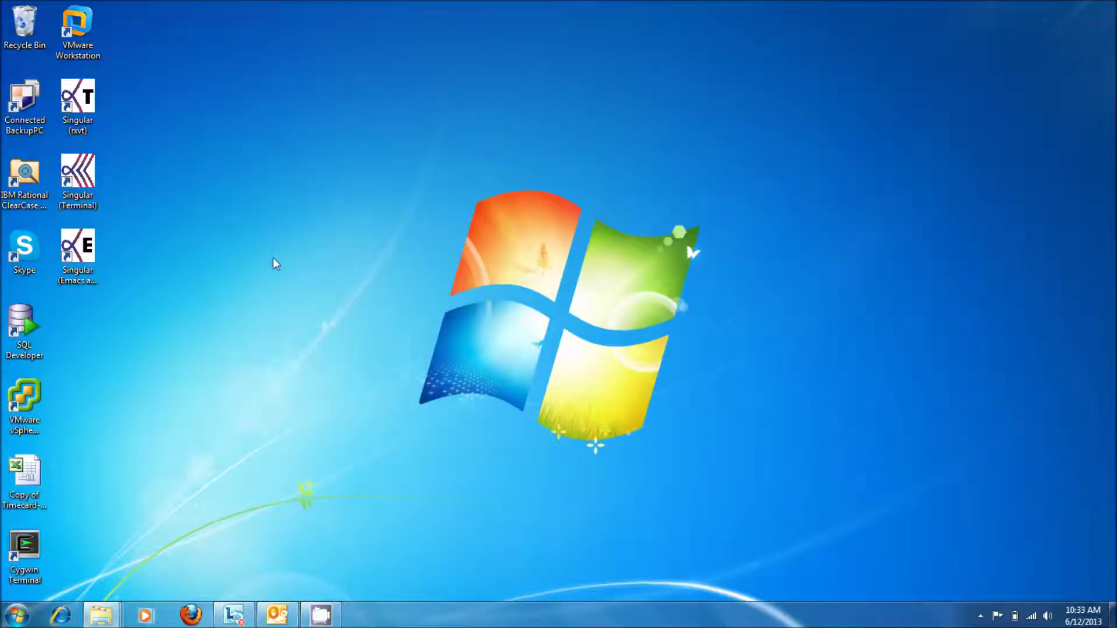
# Step: Launch vSphere Client and log in to host 10.249.192.41 with the root credentials
pyautogui.doubleClick(24, 407)
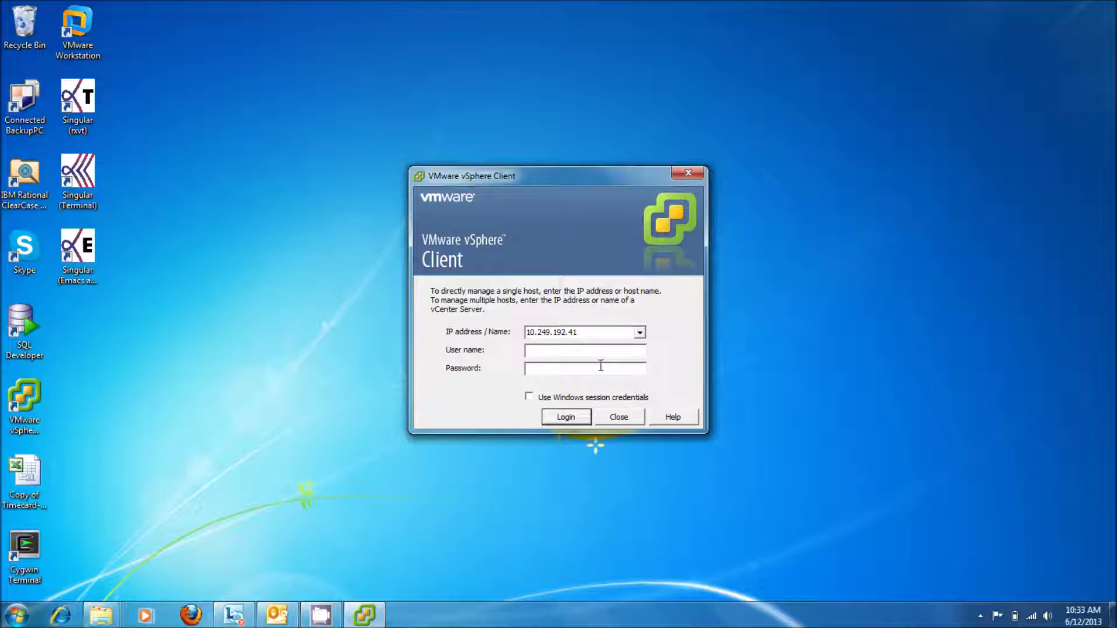
pyautogui.write('root************')
pyautogui.press('Return')
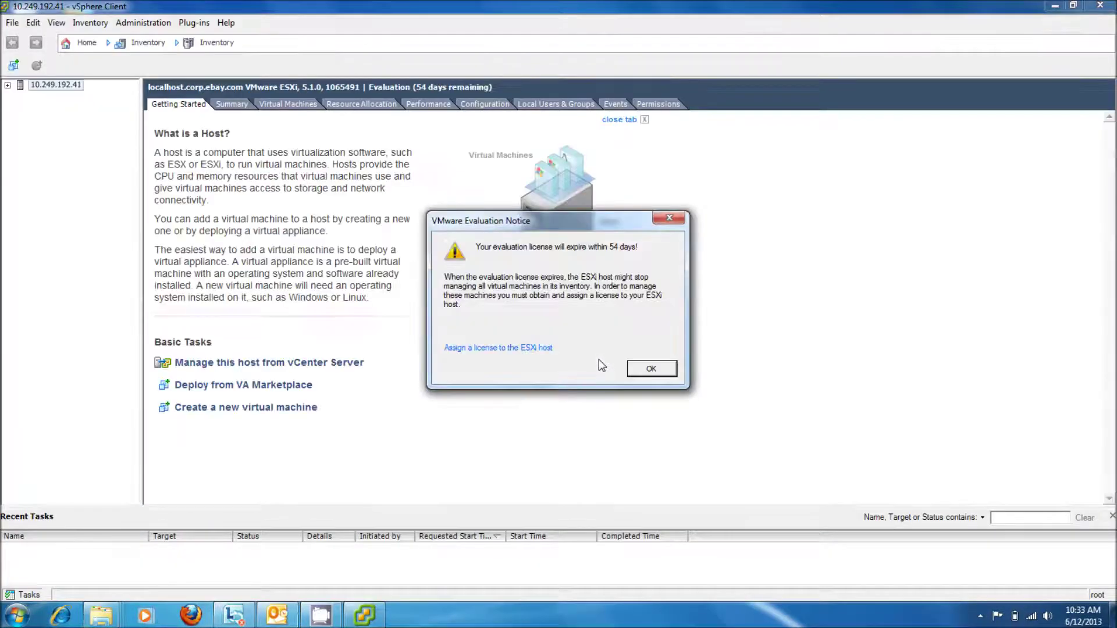
# Step: Dismiss the evaluation licence notice and the vCenter management warning on host 10.249.192.41
pyautogui.click(652, 369)
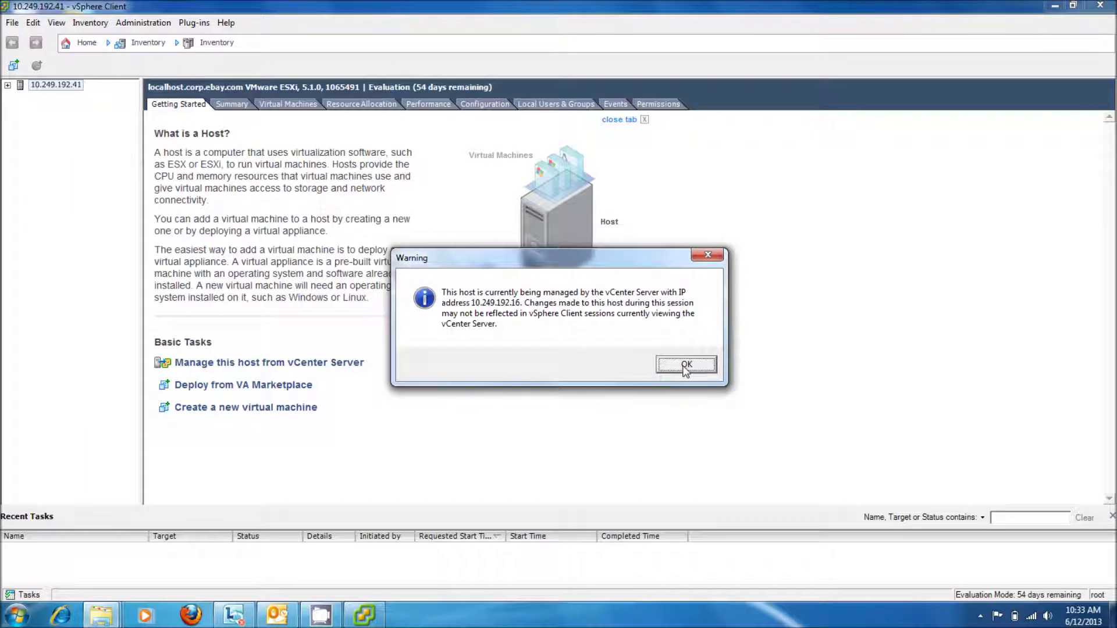
pyautogui.click(685, 365)
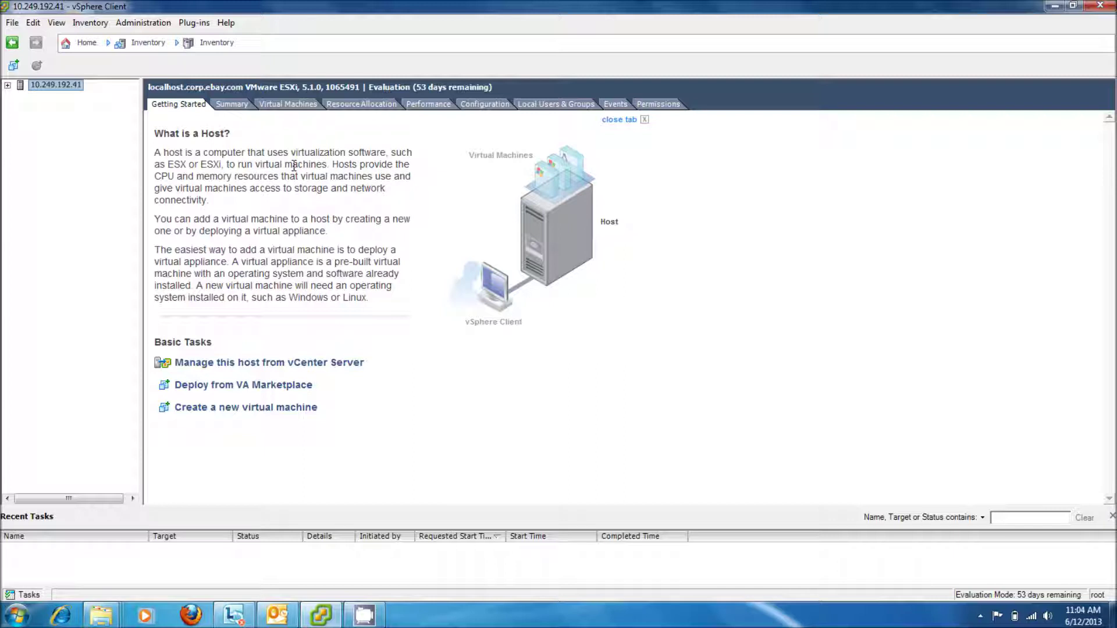
pyautogui.click(12, 24)
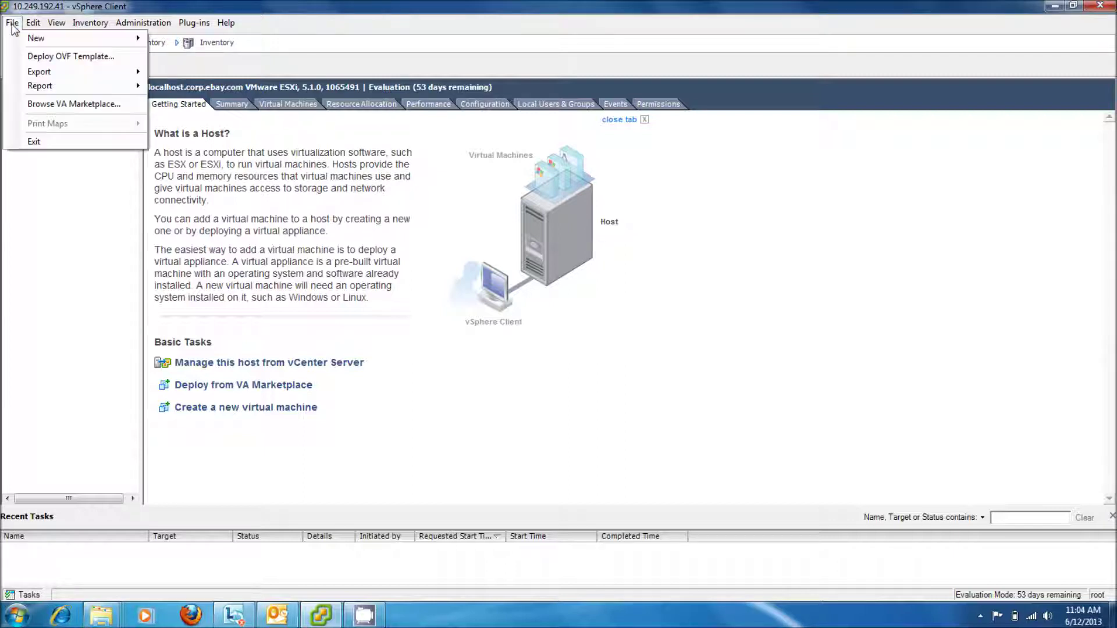
pyautogui.click(55, 56)
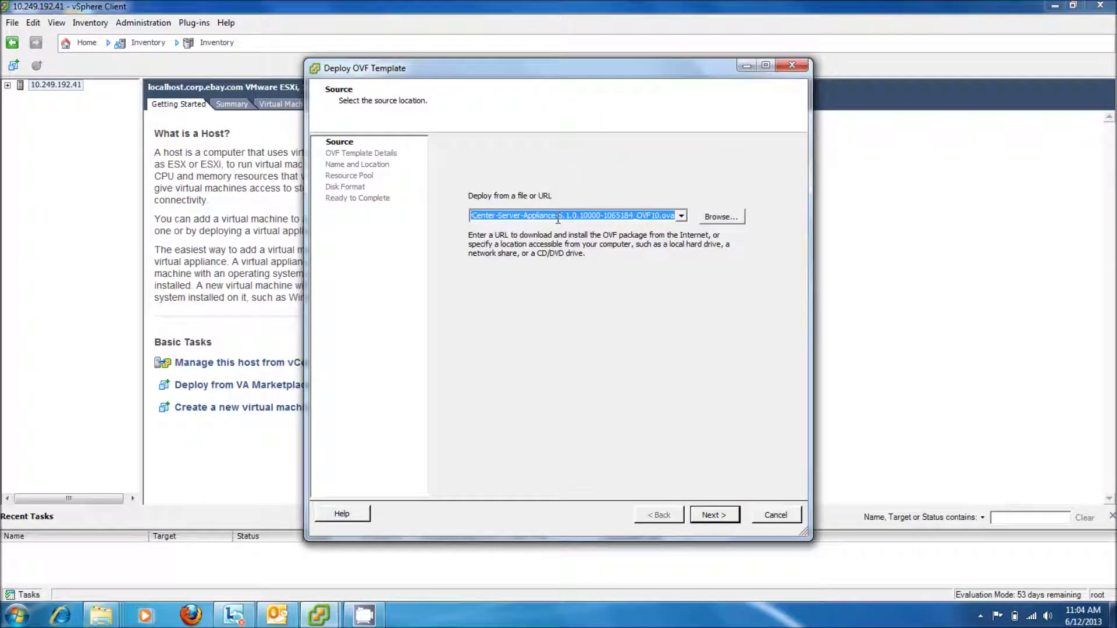
pyautogui.click(715, 515)
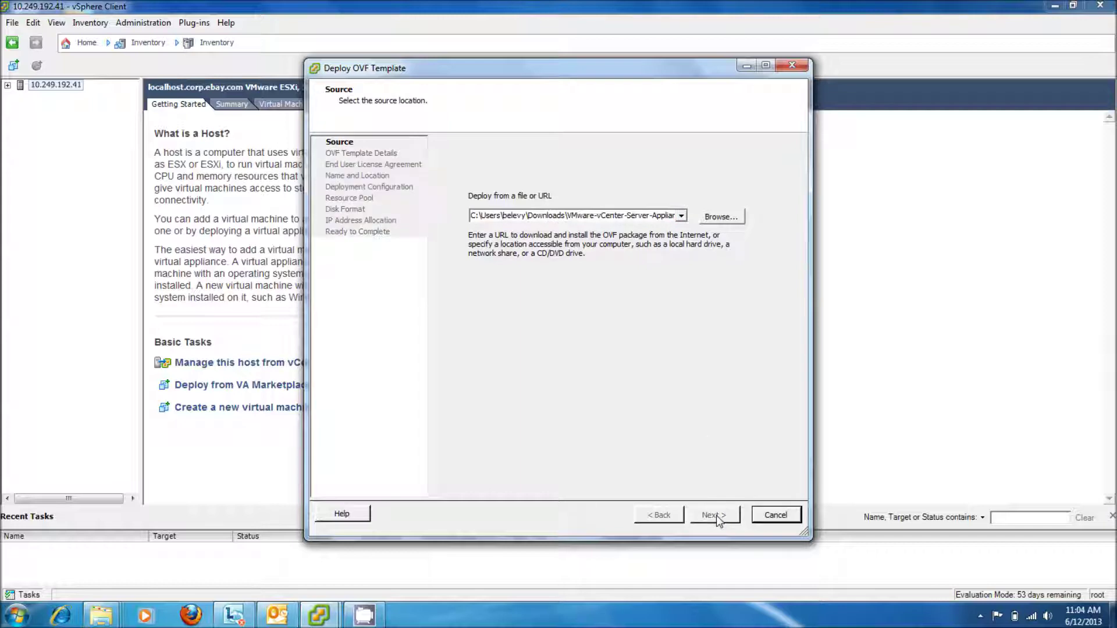
pyautogui.click(715, 515)
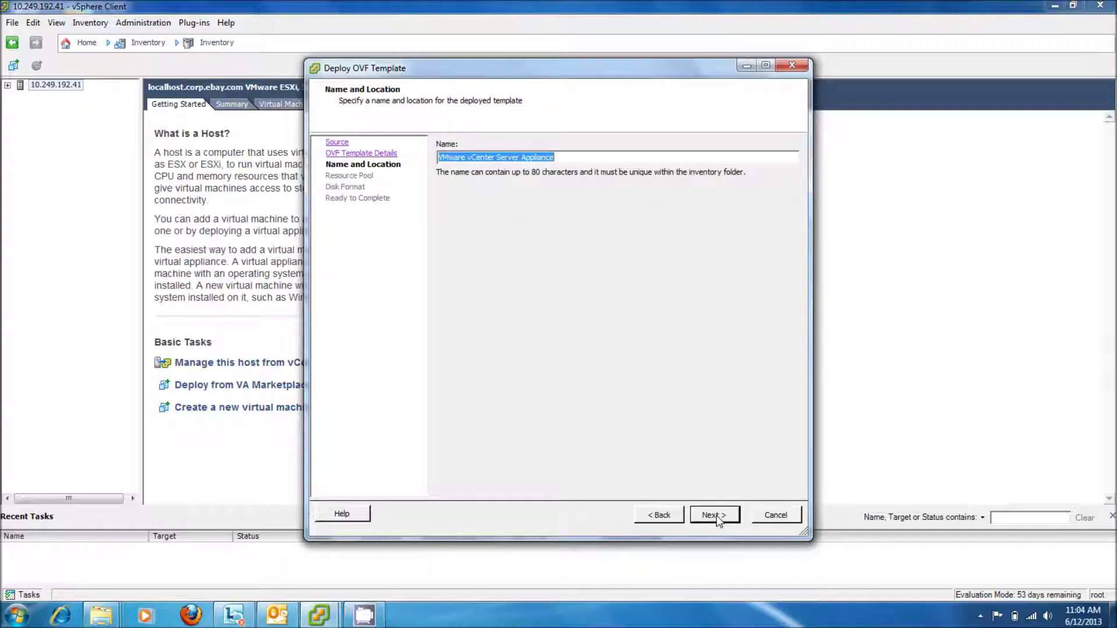
pyautogui.click(716, 516)
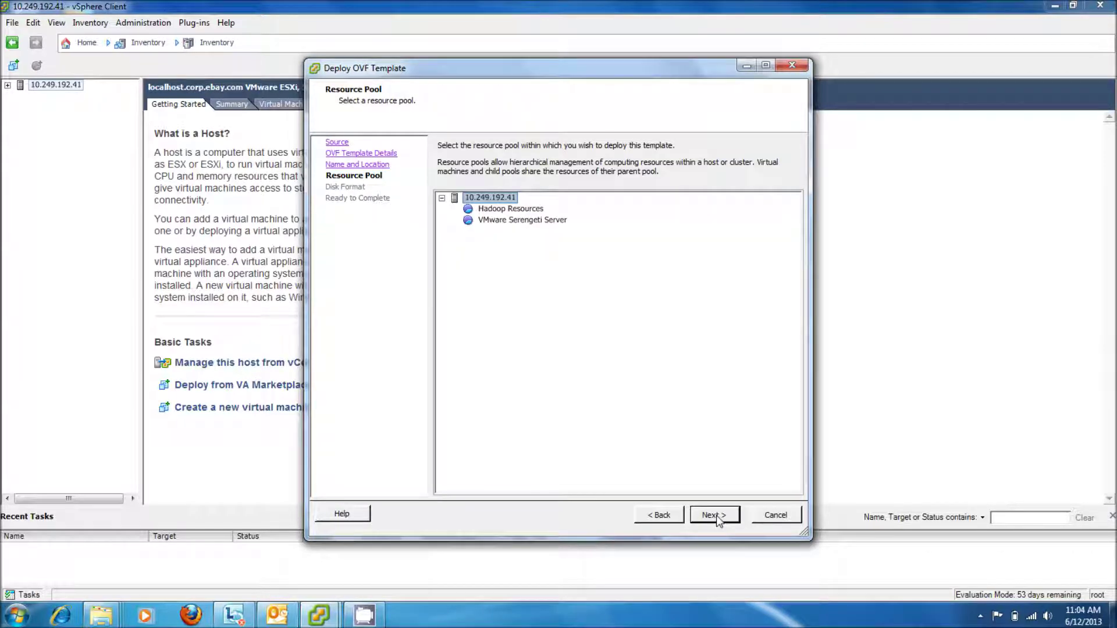
pyautogui.click(716, 515)
pyautogui.click(457, 247)
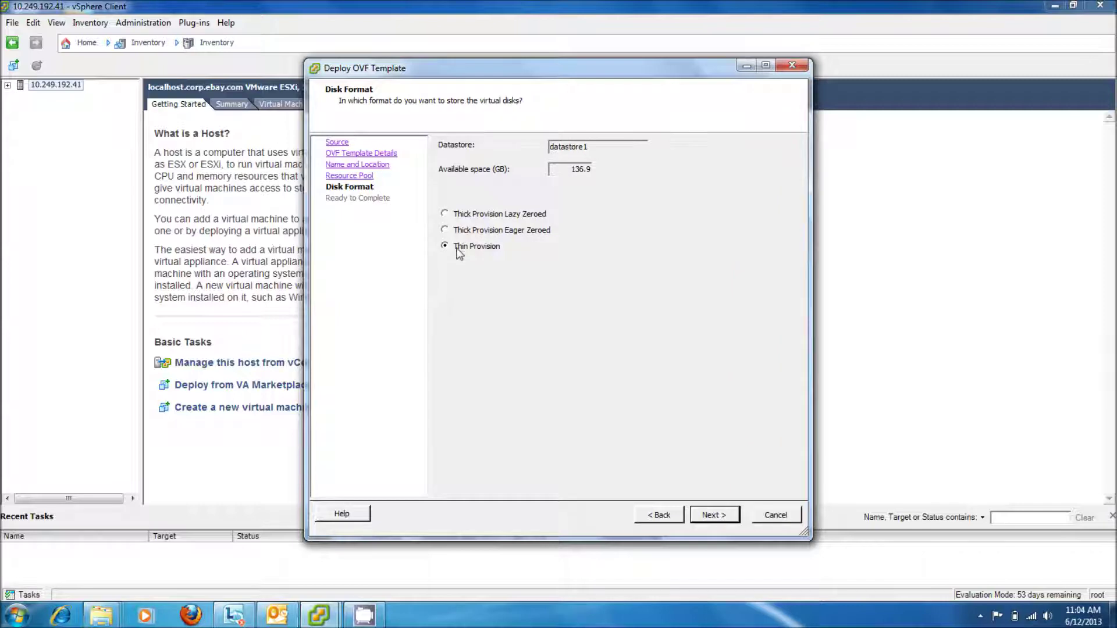
pyautogui.click(711, 515)
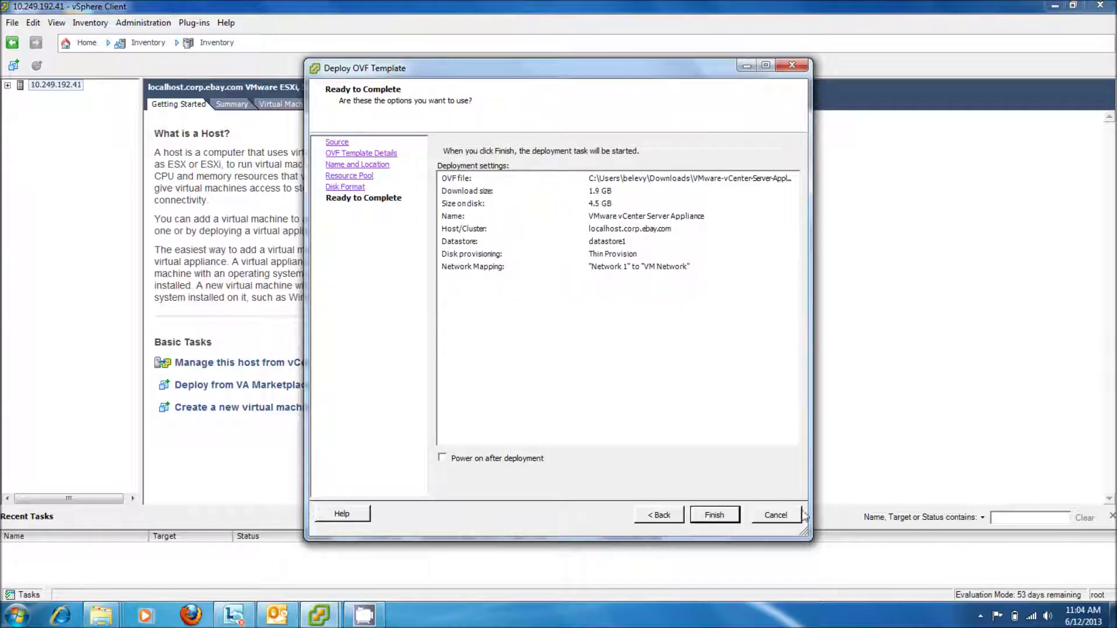
pyautogui.click(776, 516)
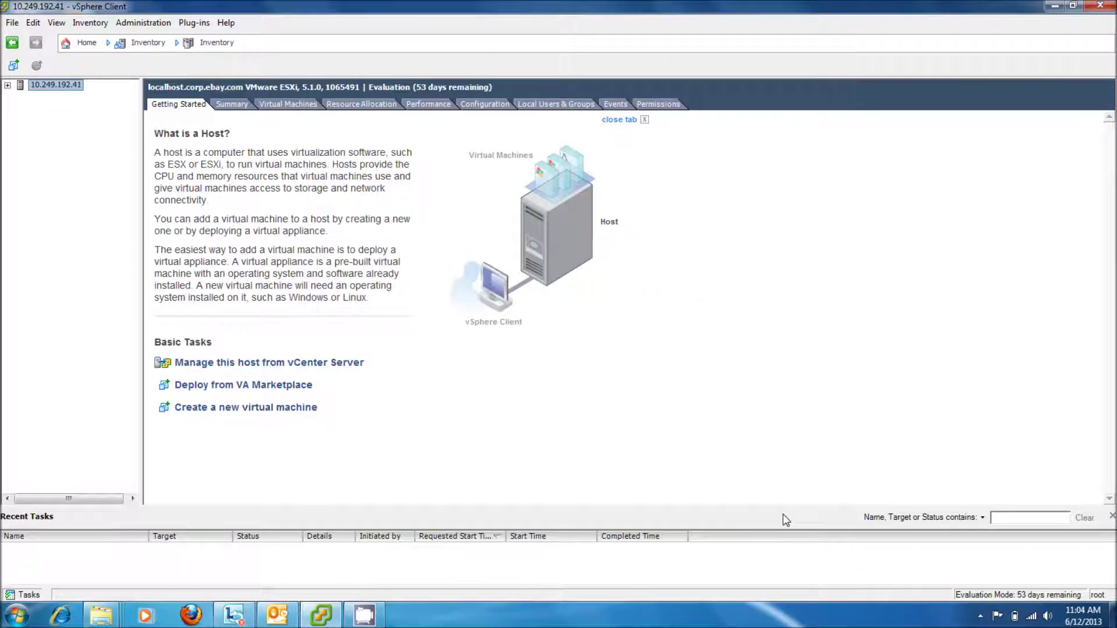
pyautogui.click(8, 85)
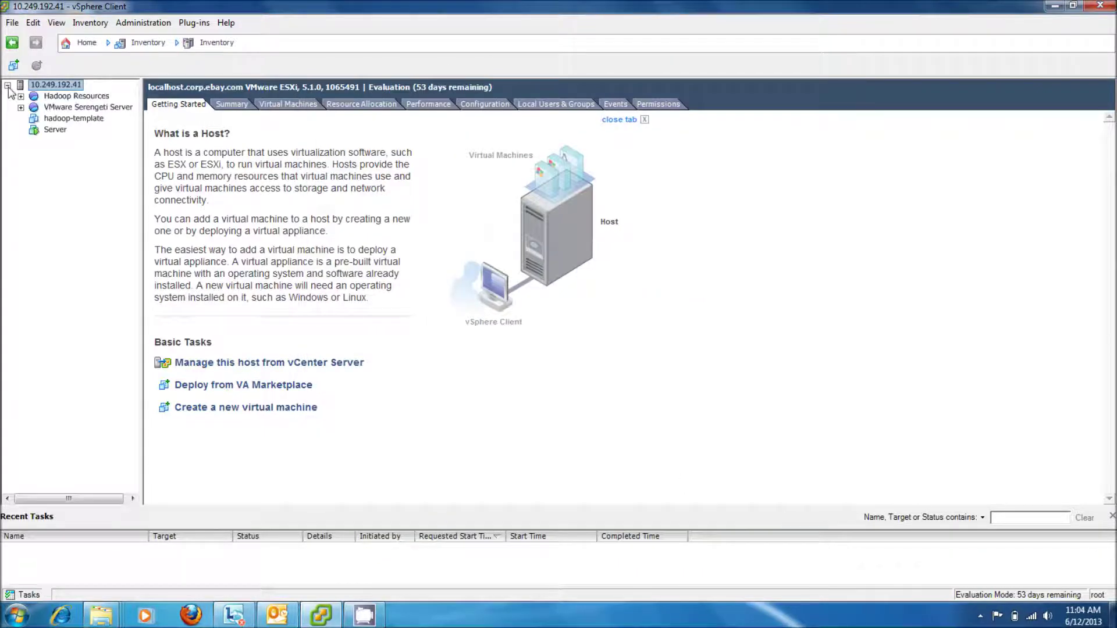
pyautogui.click(54, 129)
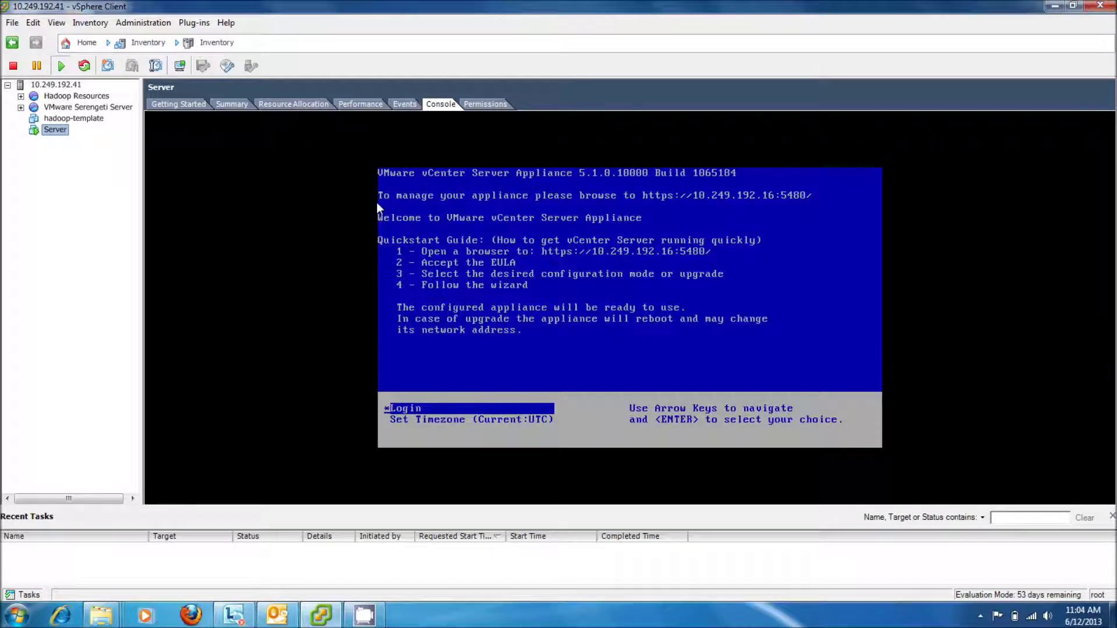
pyautogui.click(411, 376)
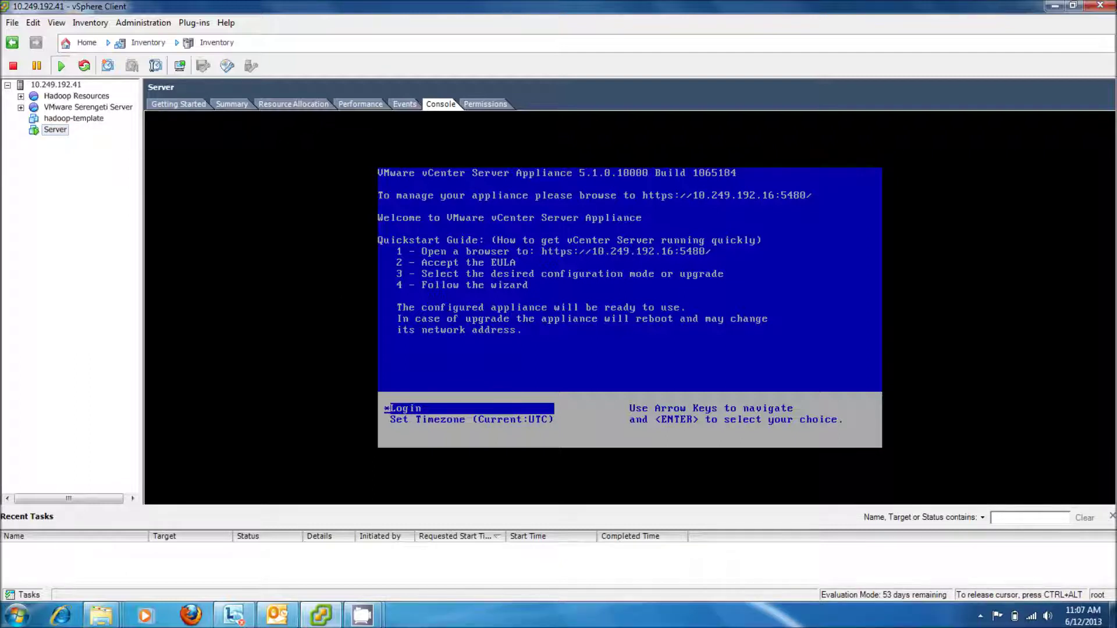
pyautogui.hotkey('ctrl', 'alt')
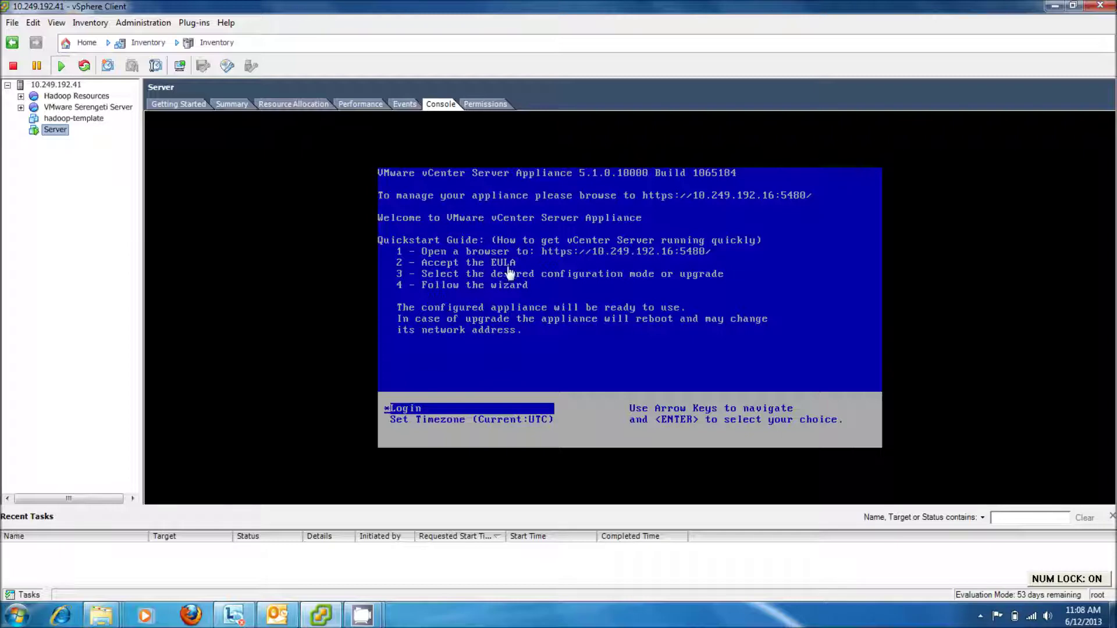
pyautogui.click(60, 615)
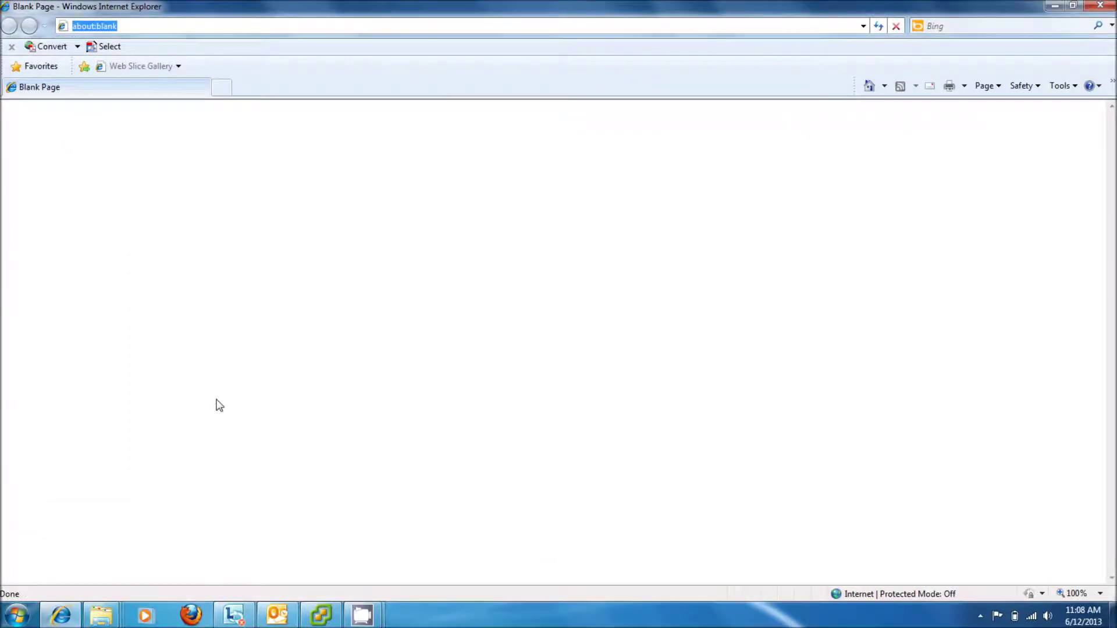
pyautogui.write('http;')
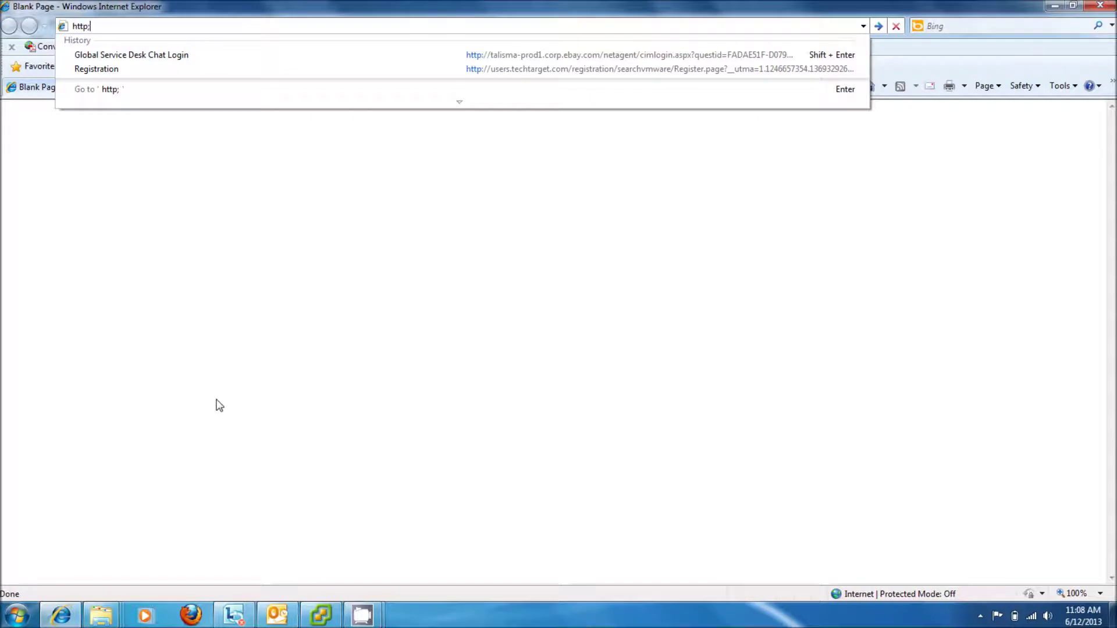
pyautogui.press('BackSpace')
pyautogui.write('s://')
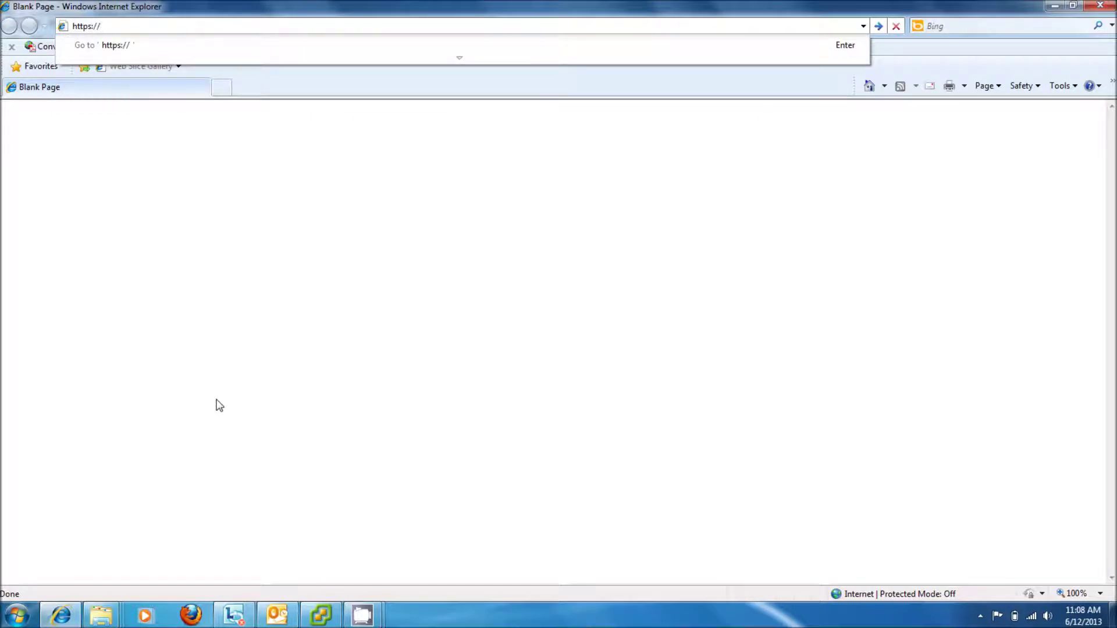
pyautogui.write('10')
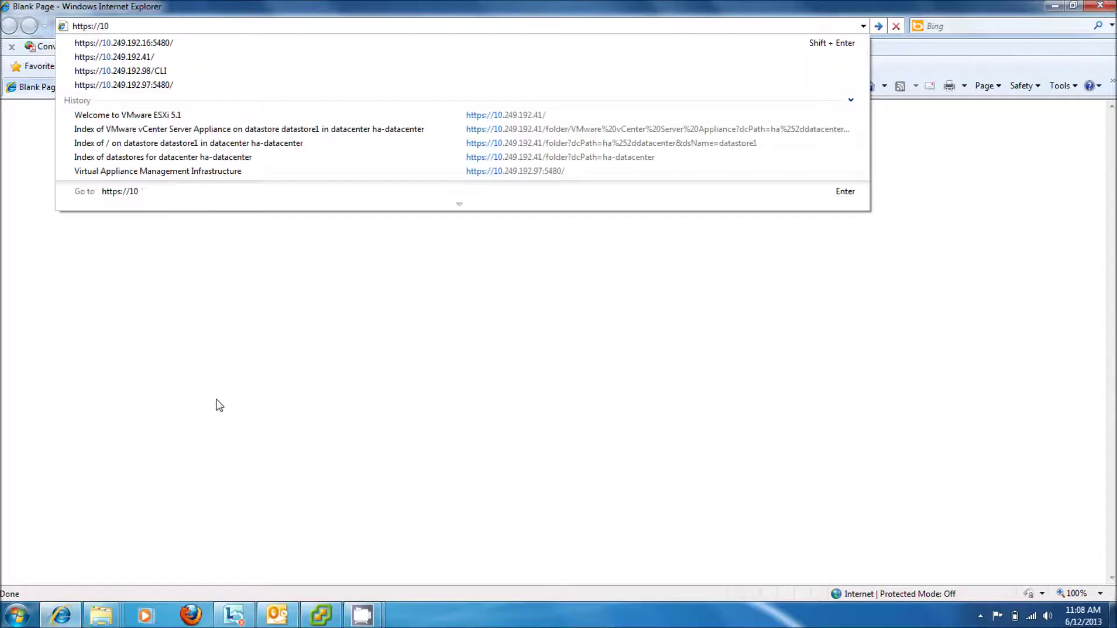
pyautogui.press('Down')
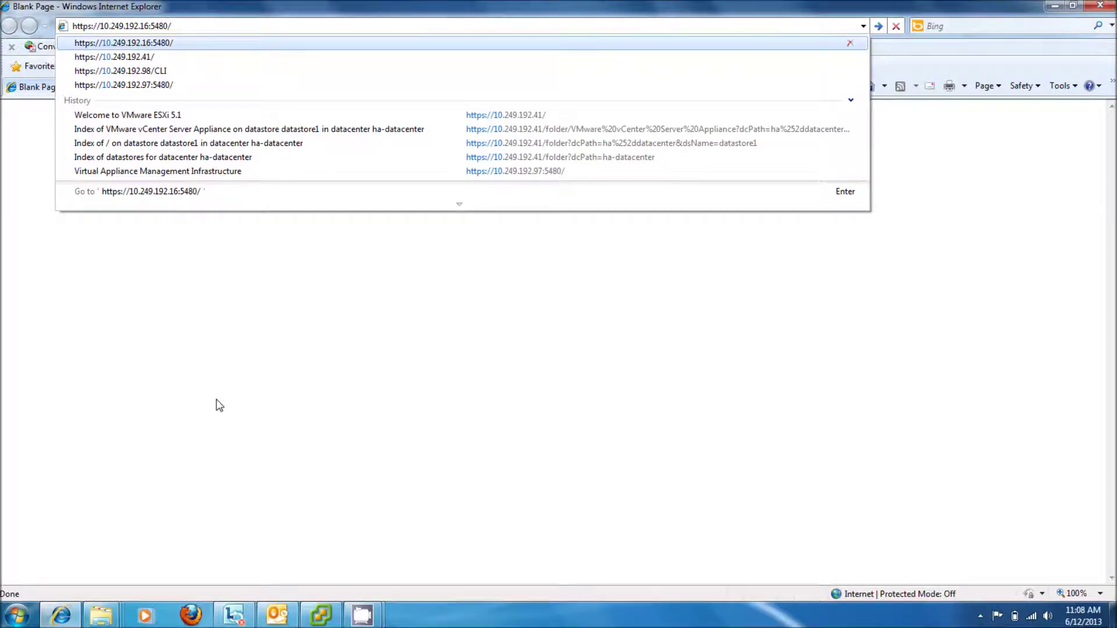
pyautogui.press('Return')
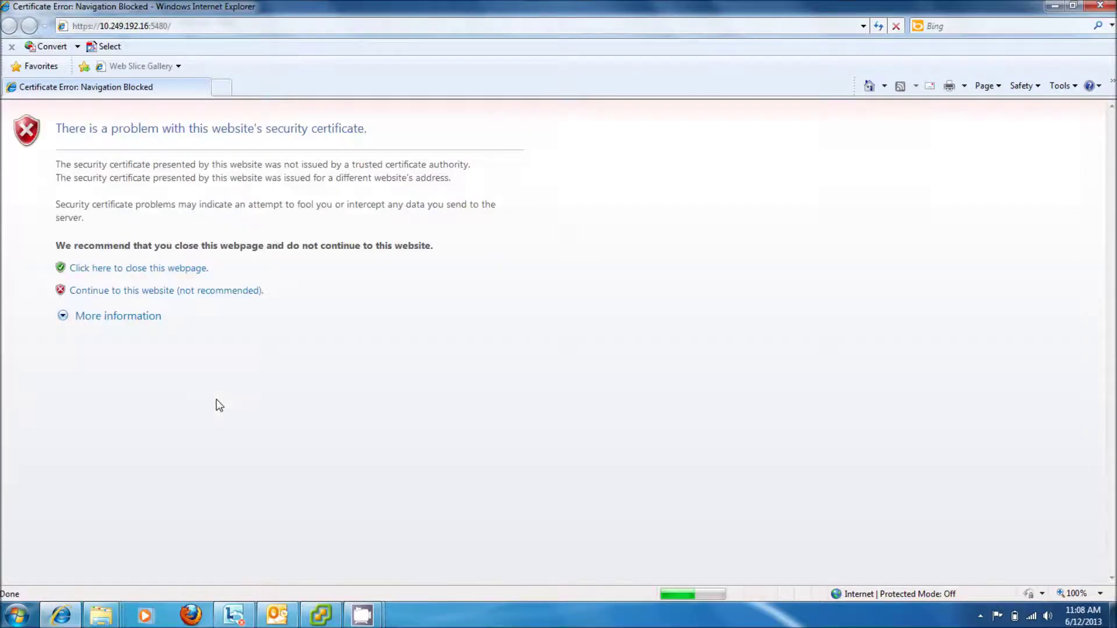
pyautogui.click(171, 296)
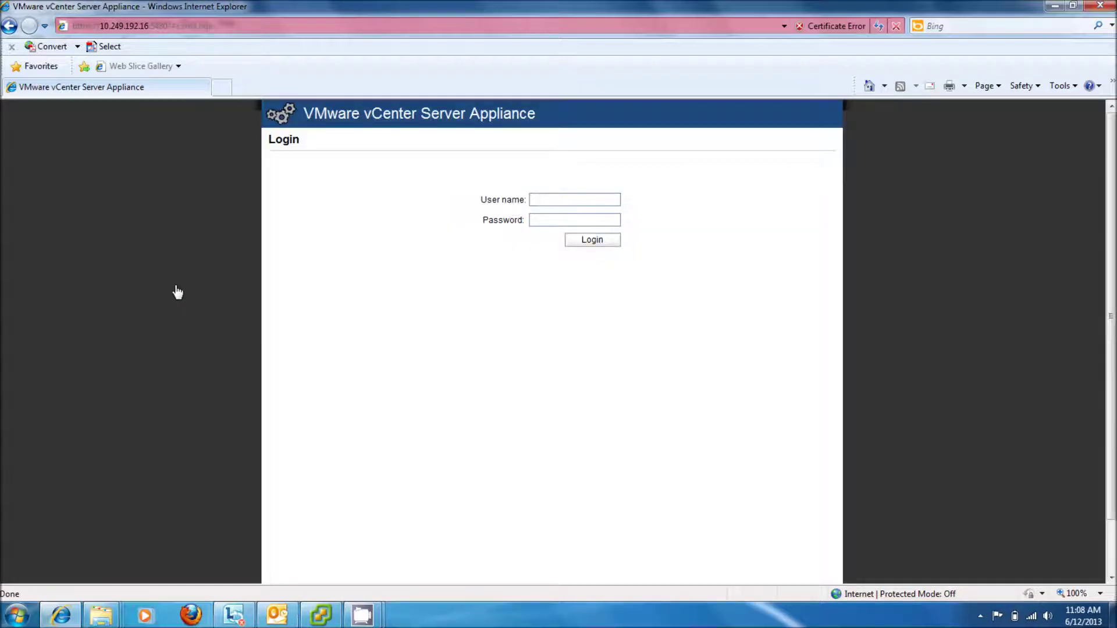
# Step: Log in to the appliance management page with the root account and its password
pyautogui.click(567, 200)
pyautogui.write('root')
pyautogui.press('Tab')
pyautogui.write('vmware')
pyautogui.click(579, 243)
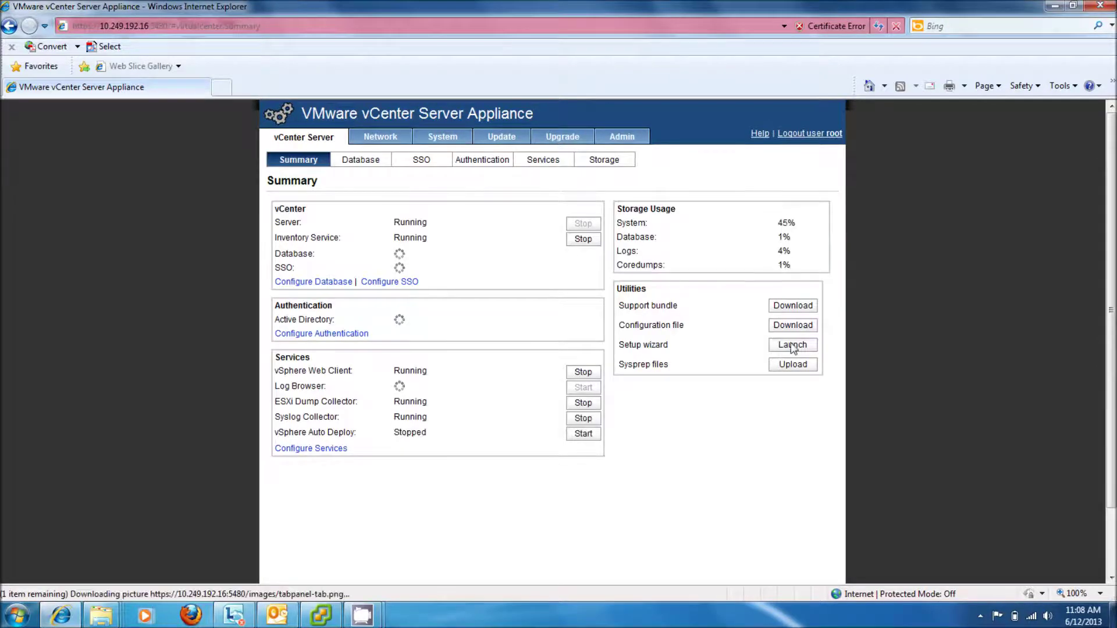
# Step: Open the vCenter Server setup wizard, pick 'Configure with default settings', then cancel it
pyautogui.click(792, 346)
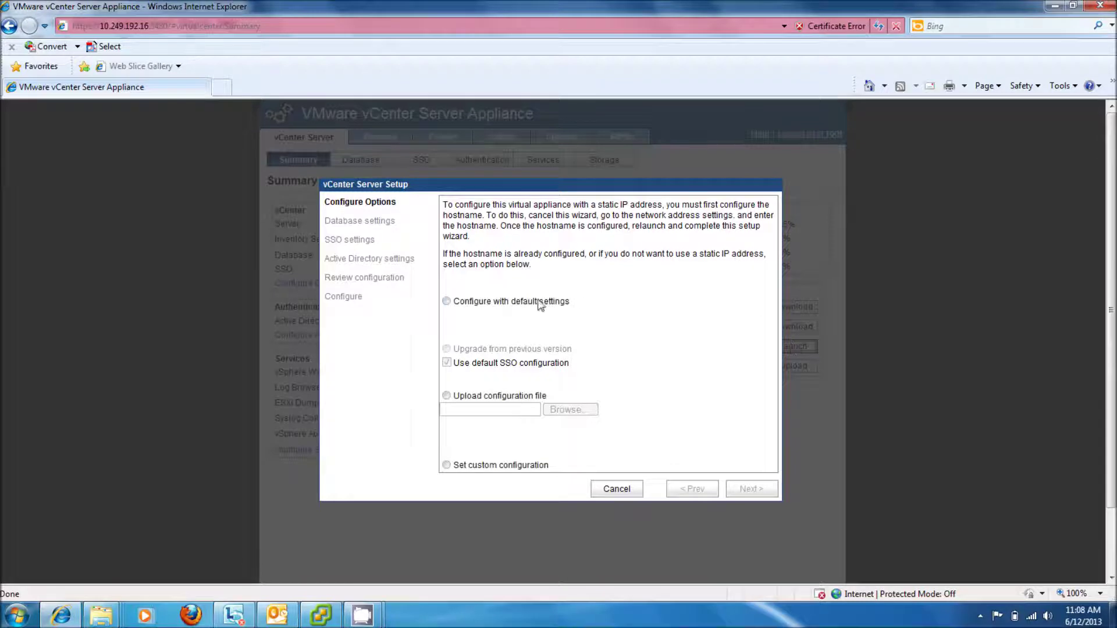
pyautogui.click(447, 302)
pyautogui.click(635, 489)
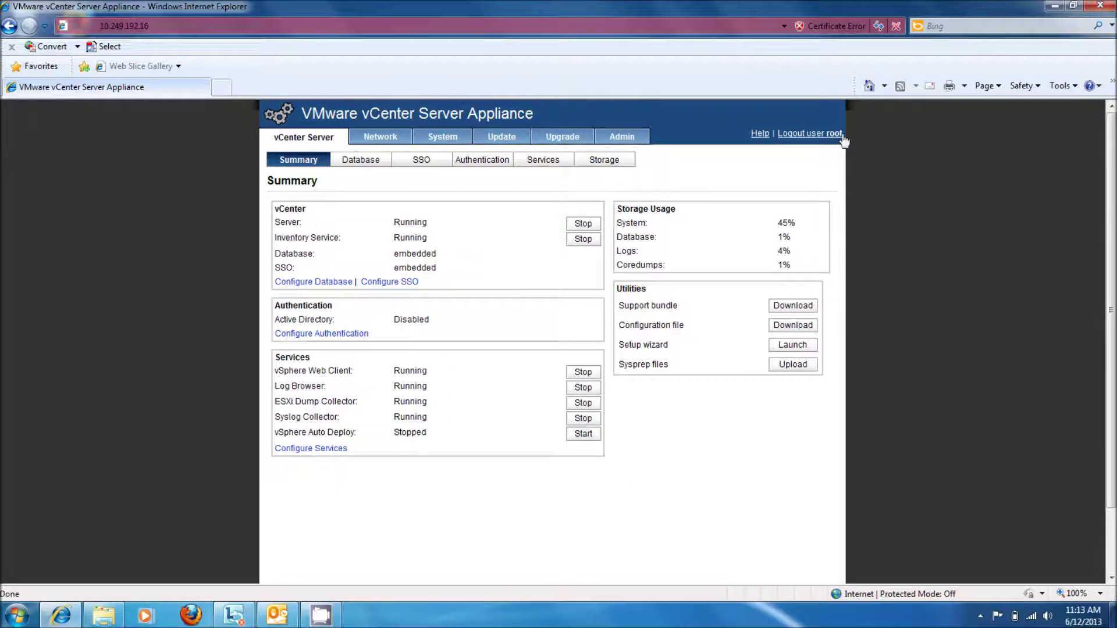
# Step: Minimize the browser and log in to vCenter 10.249.192.16 through vSphere Client as root
pyautogui.click(1047, 6)
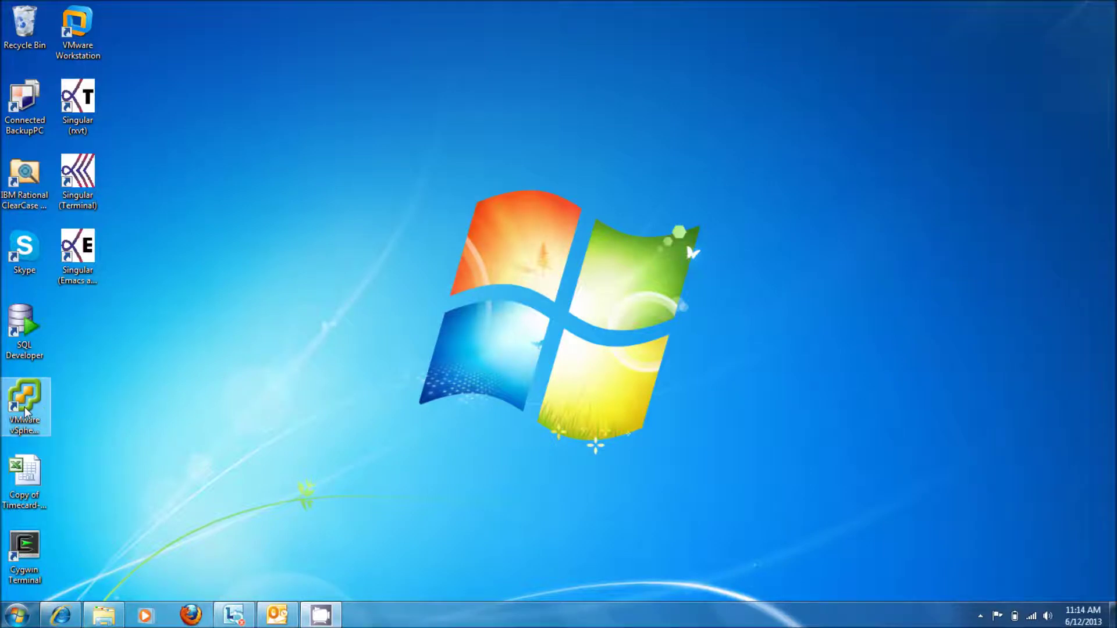
pyautogui.doubleClick(25, 411)
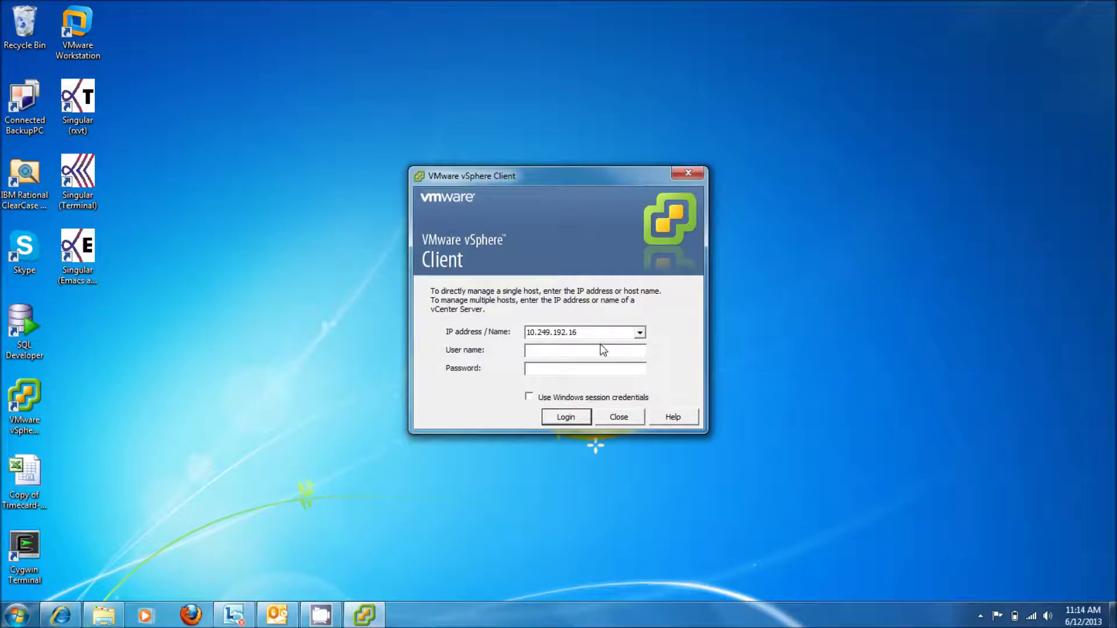
pyautogui.click(582, 331)
pyautogui.click(586, 349)
pyautogui.write('root')
pyautogui.click(587, 367)
pyautogui.write('******')
pyautogui.press('Return')
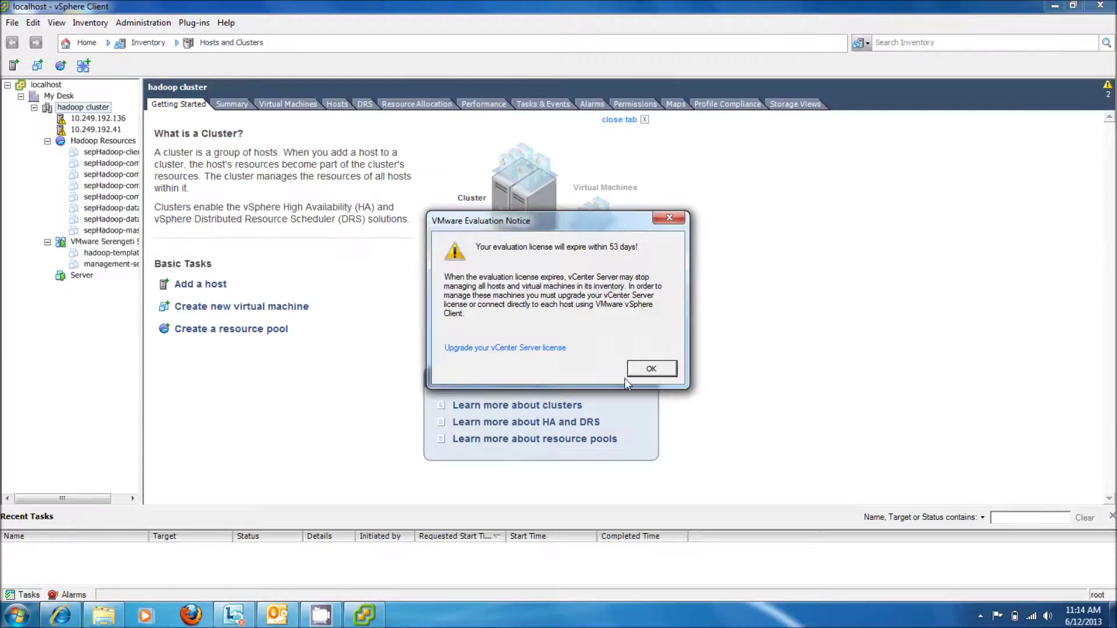
# Step: Dismiss the evaluation notice and browse localhost > My Desk > hadoop cluster in the inventory
pyautogui.click(647, 373)
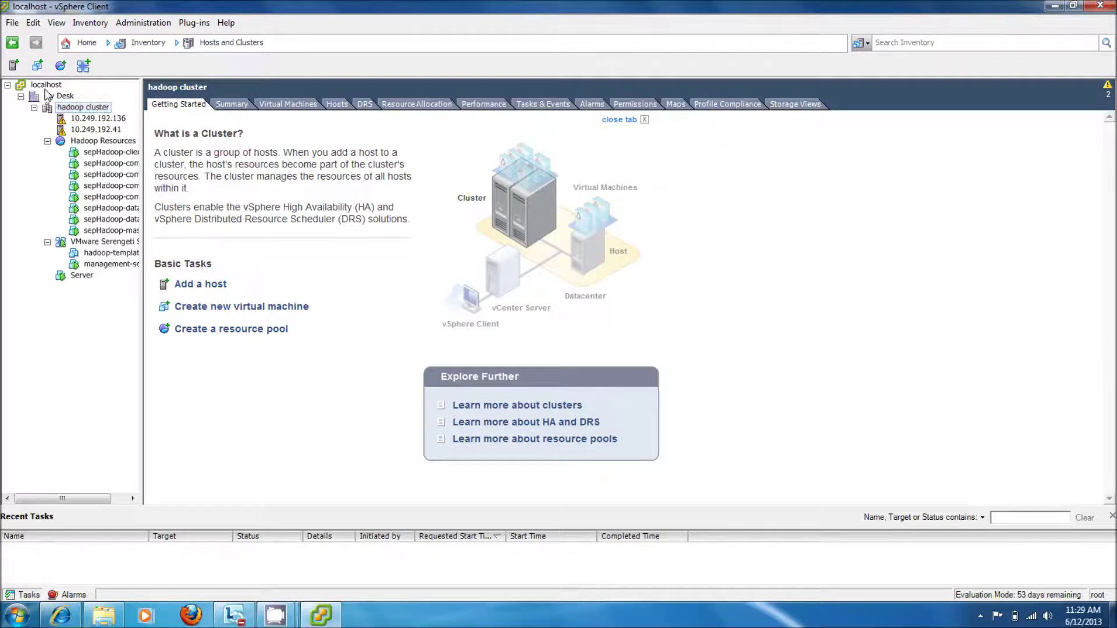
pyautogui.click(47, 86)
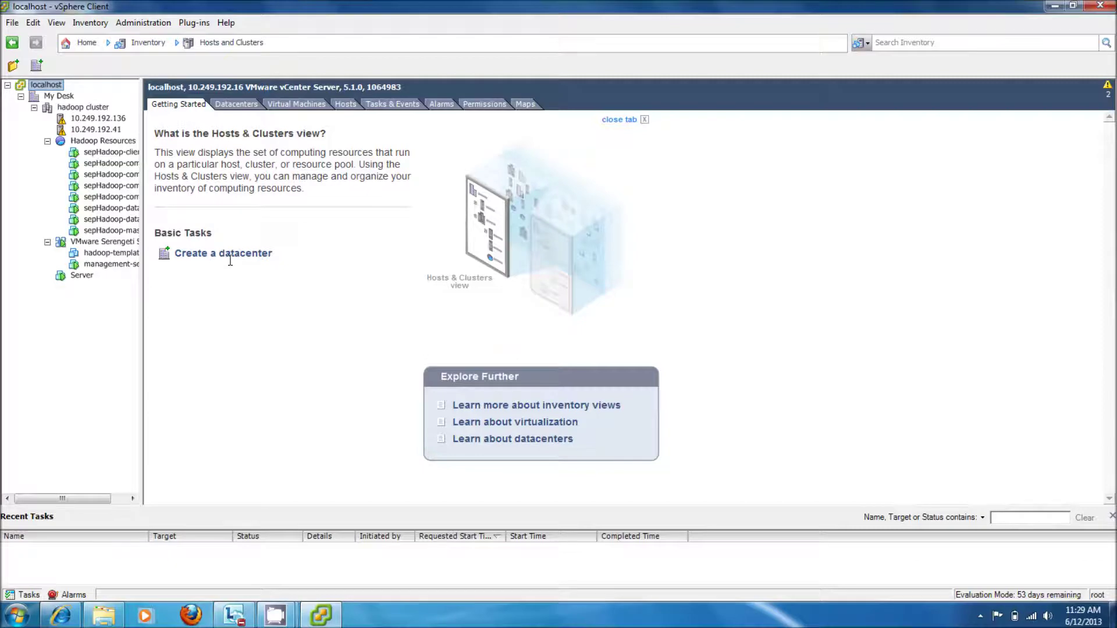
pyautogui.click(60, 97)
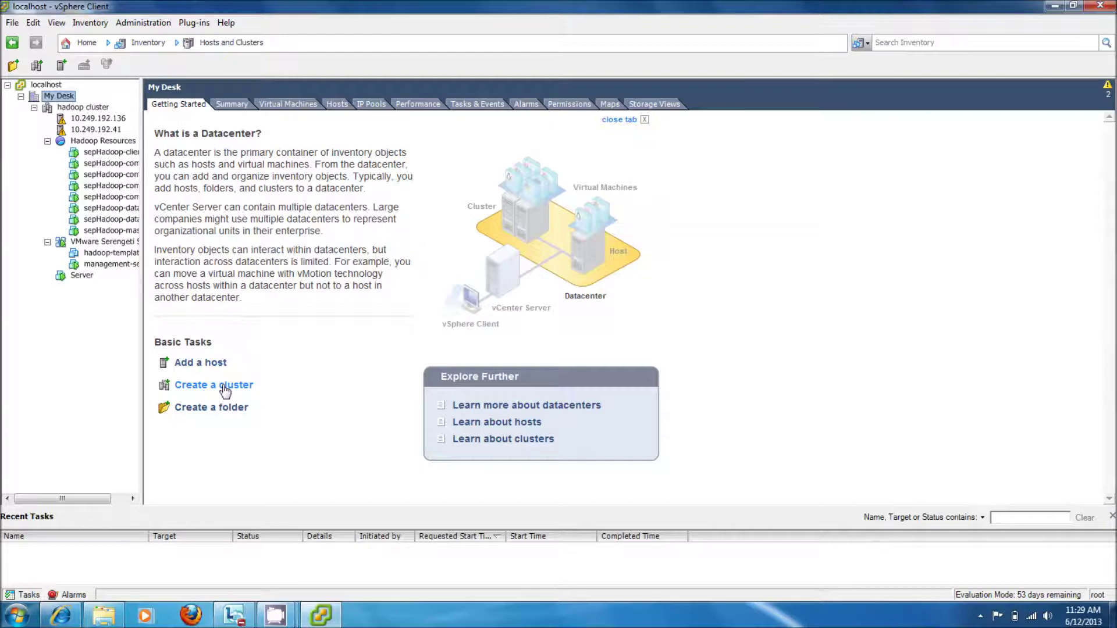
pyautogui.click(83, 108)
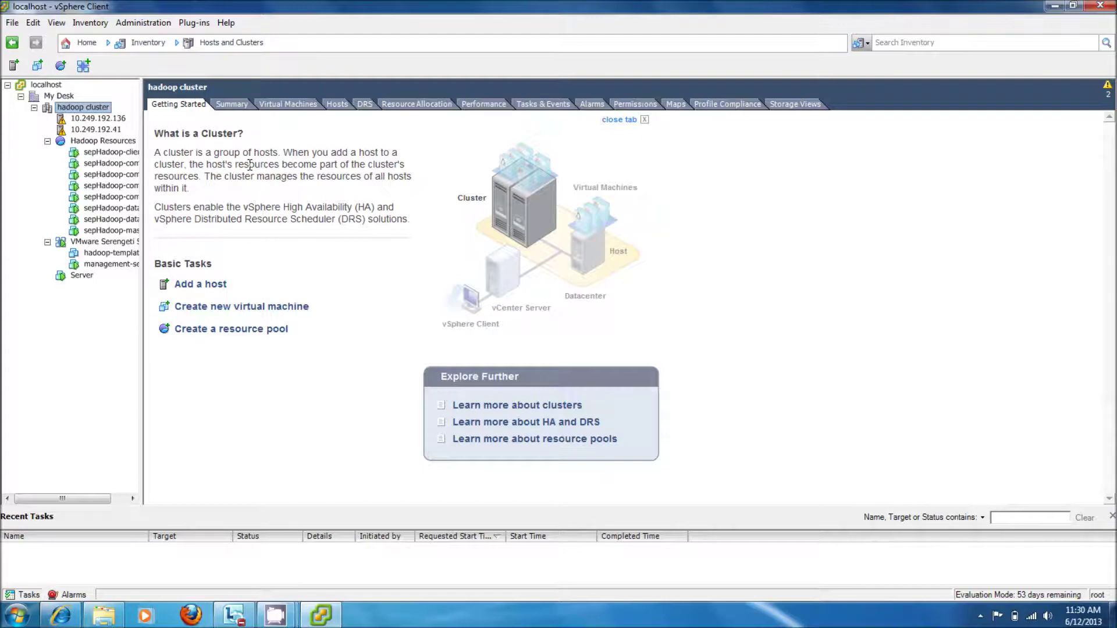
pyautogui.click(214, 285)
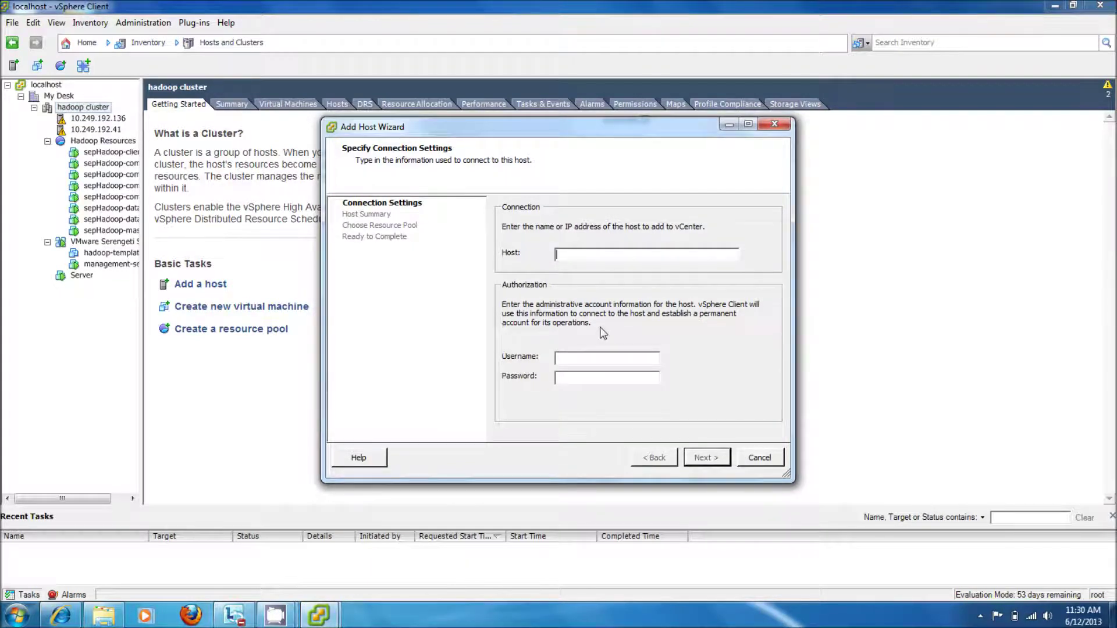
pyautogui.click(596, 356)
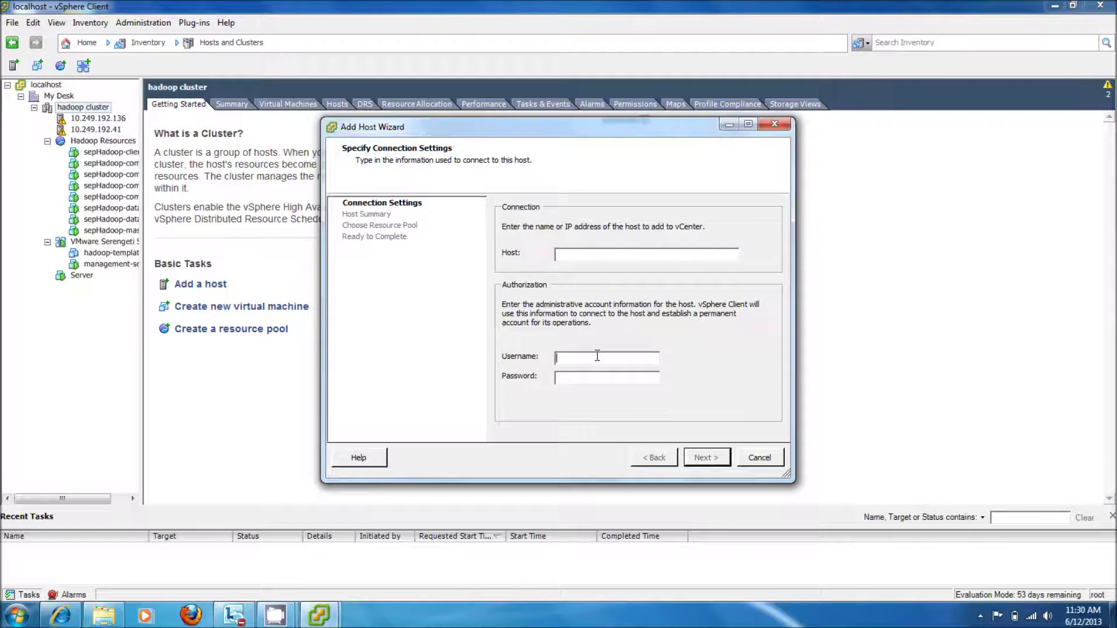
pyautogui.click(760, 458)
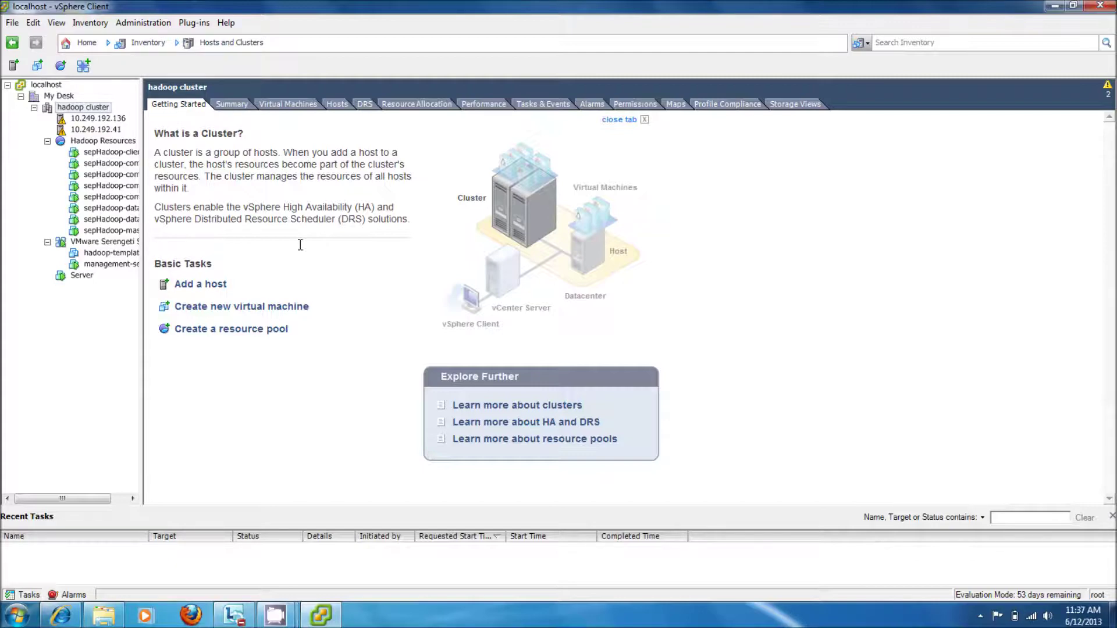
# Step: Start File > Deploy OVF Template, then cancel it without deploying anything
pyautogui.click(12, 22)
pyautogui.click(50, 54)
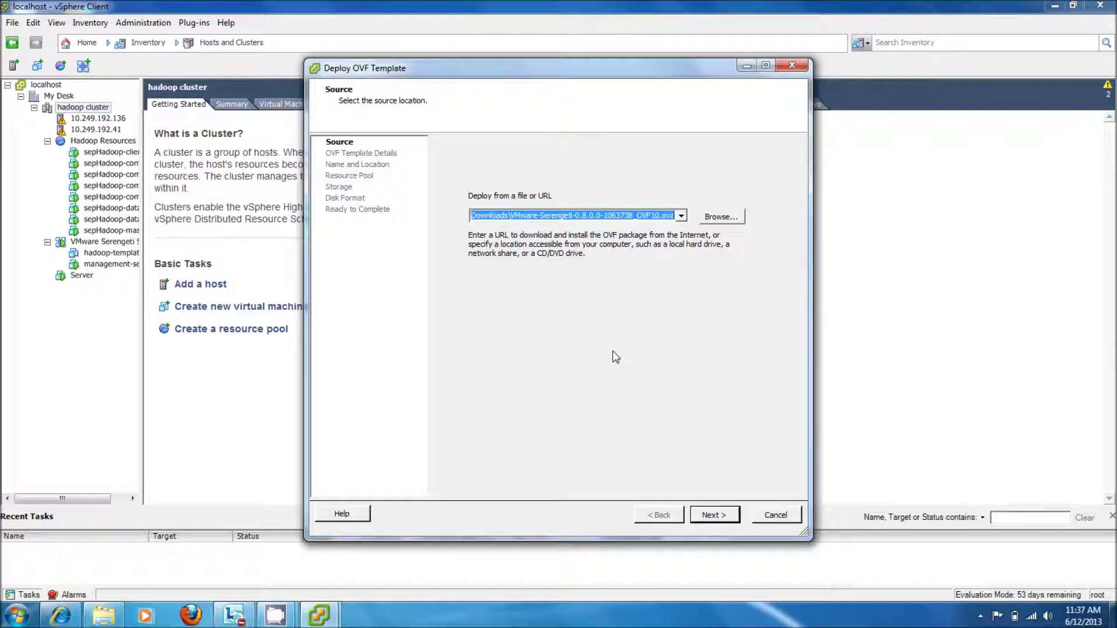
pyautogui.click(774, 515)
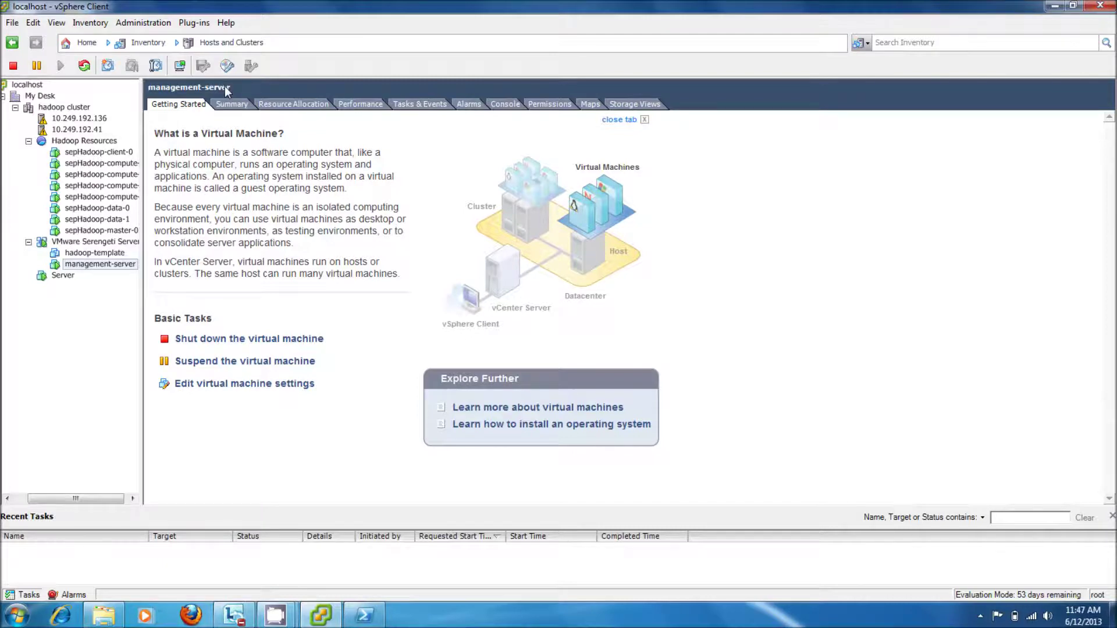
# Step: Check the management-server VM's console, then view its Summary showing IP 10.249.192.14
pyautogui.click(504, 104)
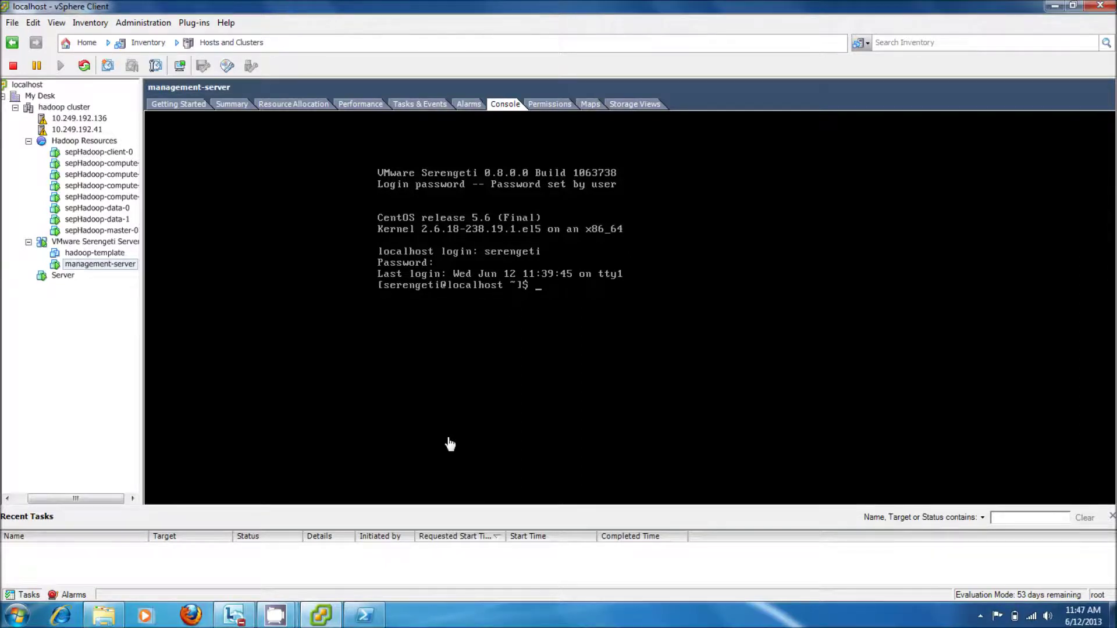
pyautogui.click(753, 207)
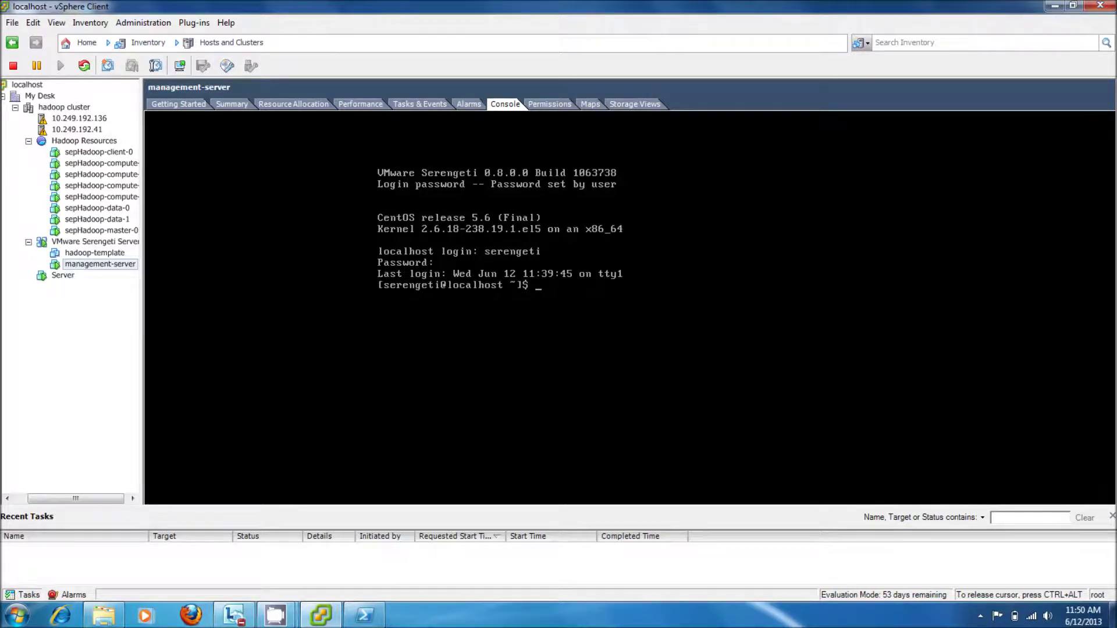
pyautogui.hotkey('ctrl', 'alt')
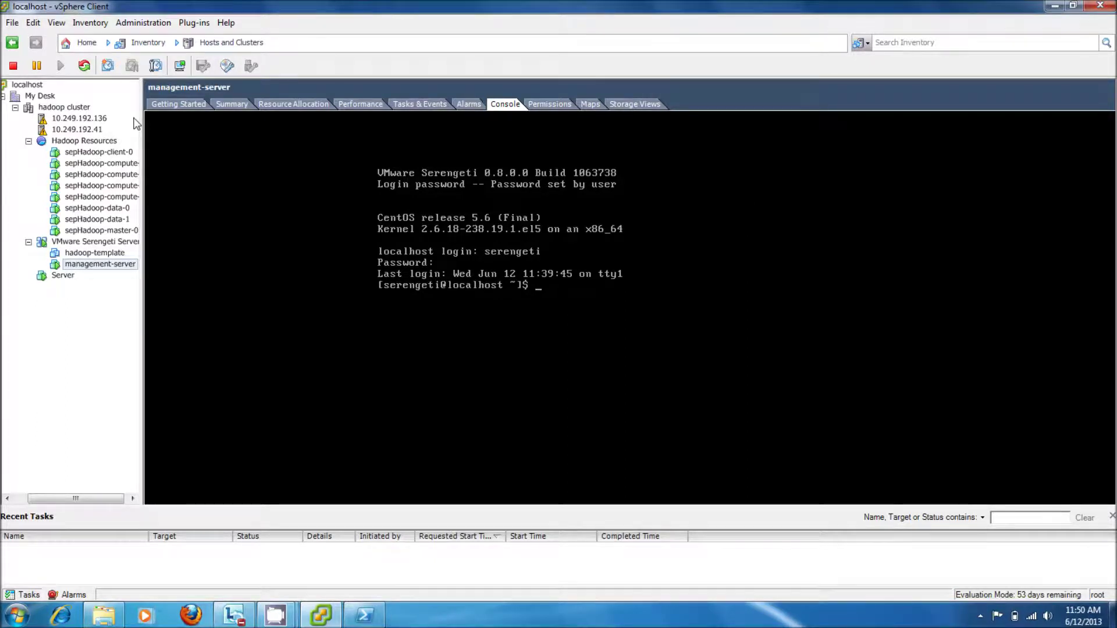
pyautogui.click(226, 102)
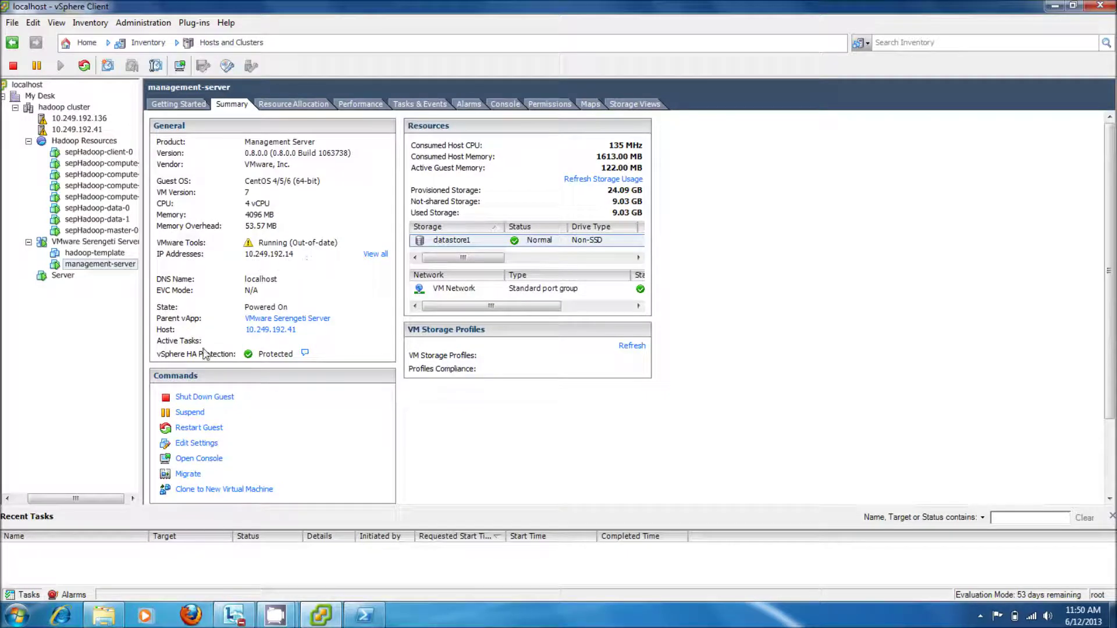
pyautogui.click(74, 620)
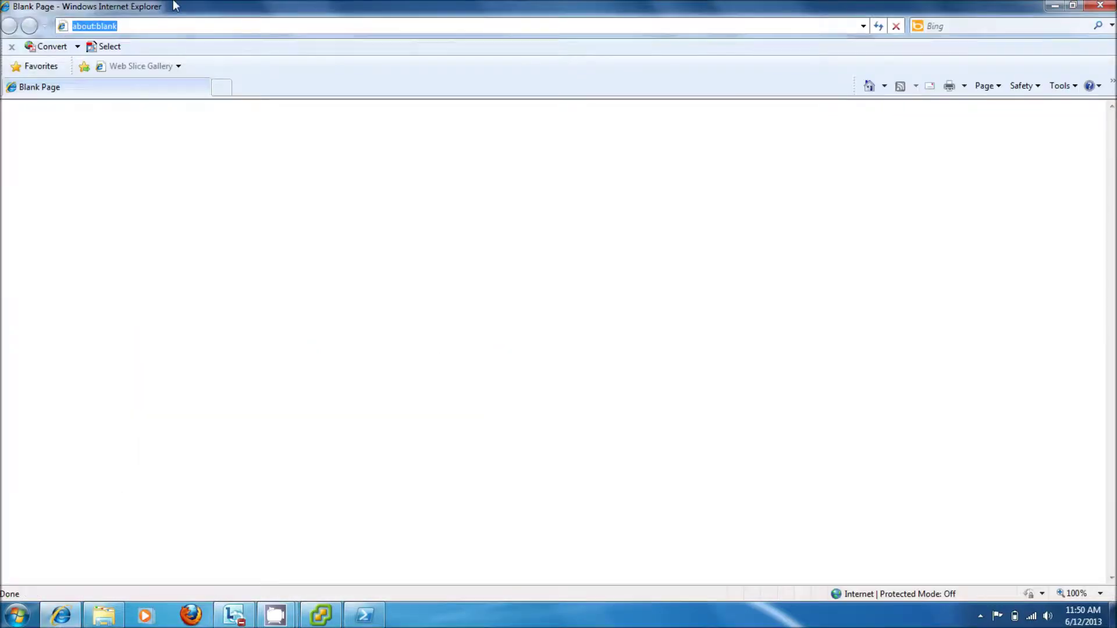
pyautogui.write('http:/')
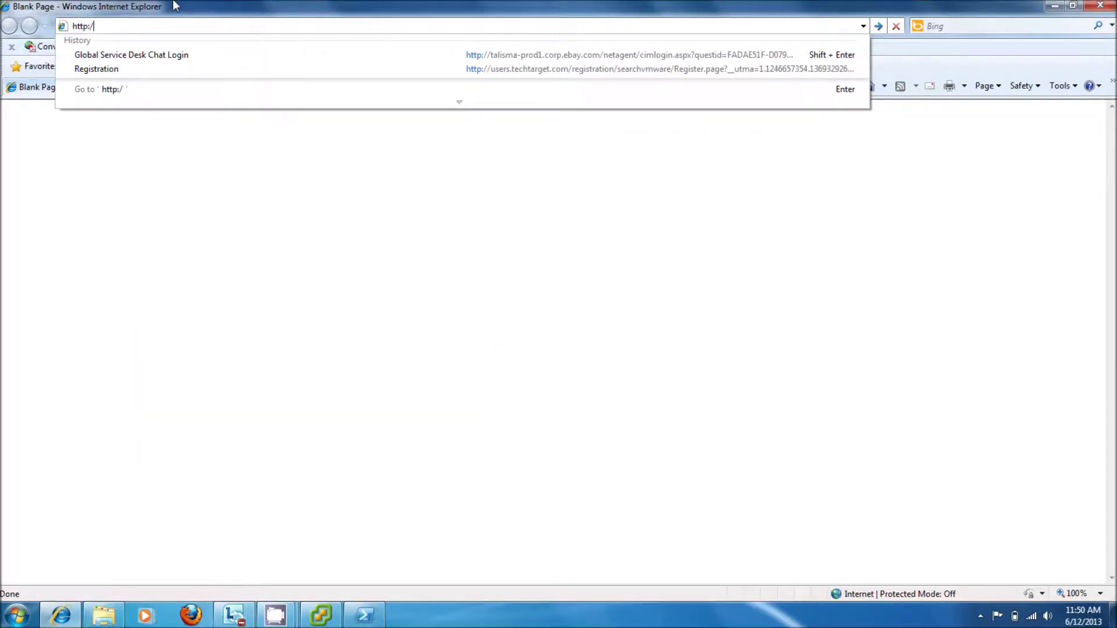
pyautogui.write('/10')
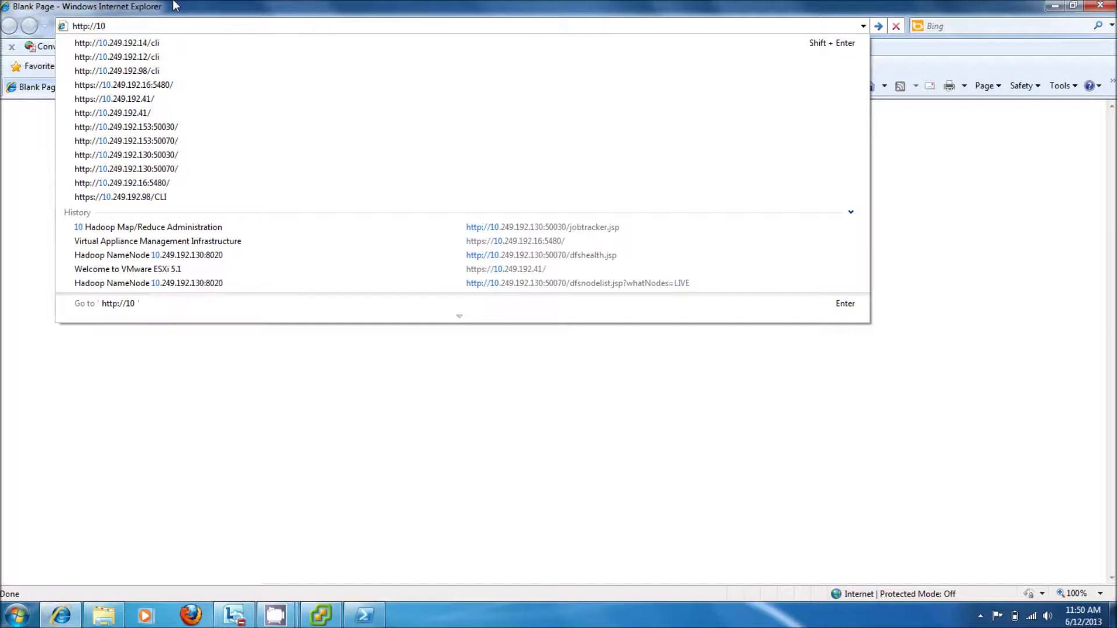
pyautogui.press('Down')
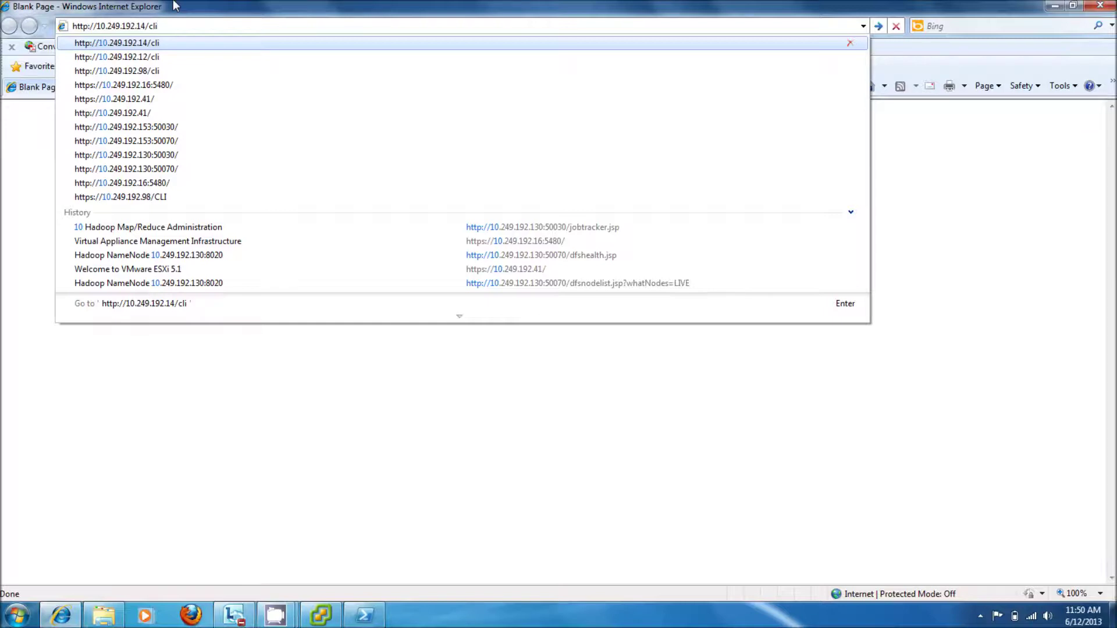
pyautogui.press('Return')
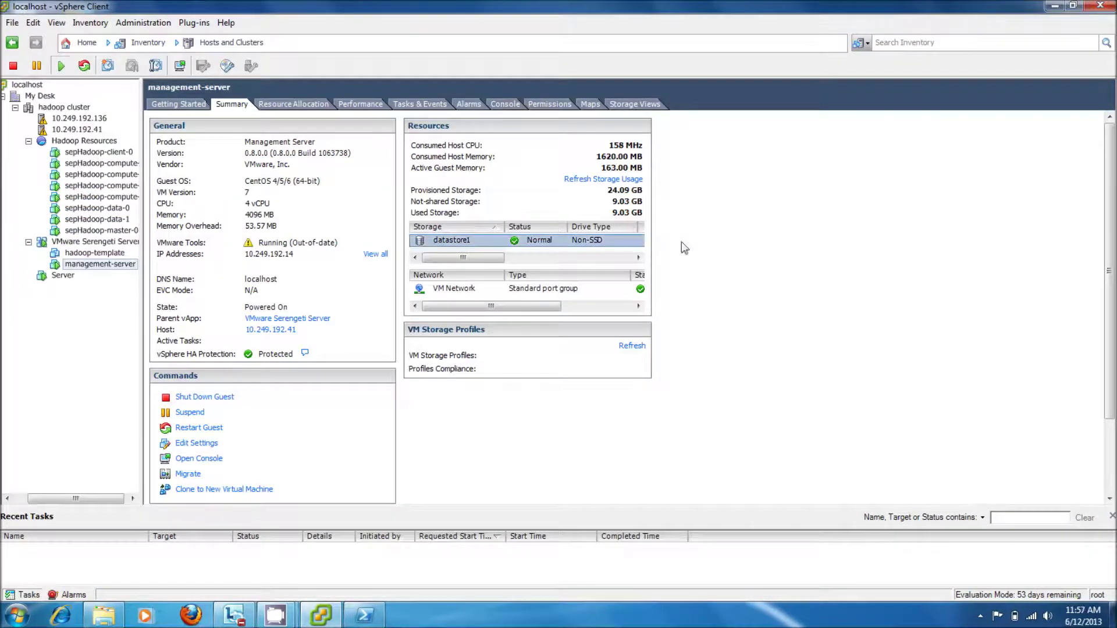
# Step: Launch the Serengeti CLI in PowerShell with java -jar serengeti-cli-0.8.0.jar
pyautogui.click(375, 617)
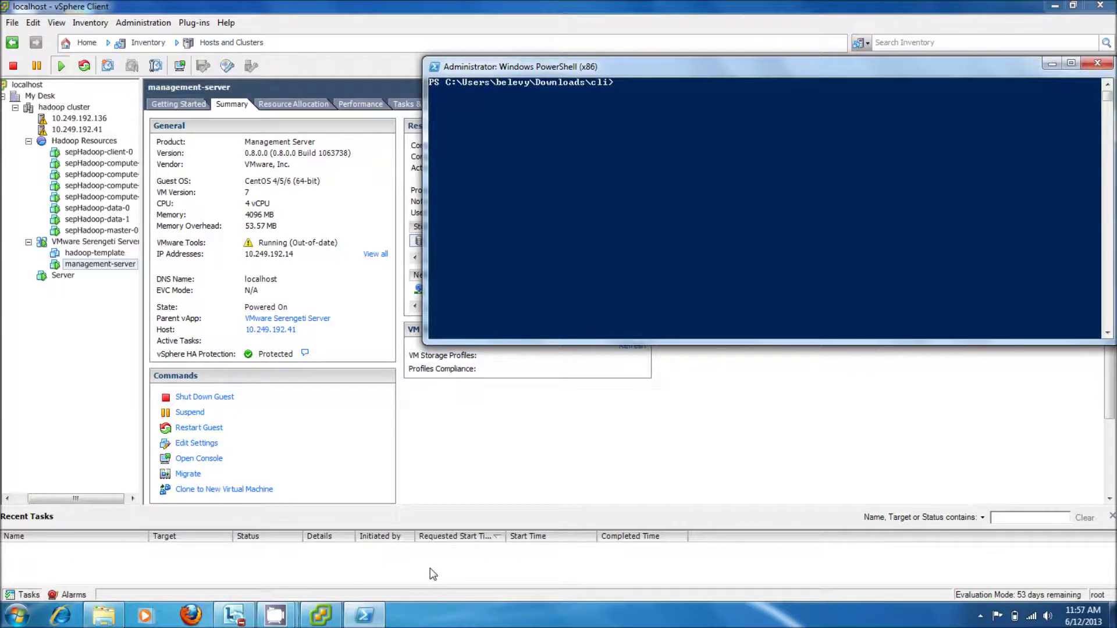
pyautogui.write('java -jar seren')
pyautogui.press('Tab')
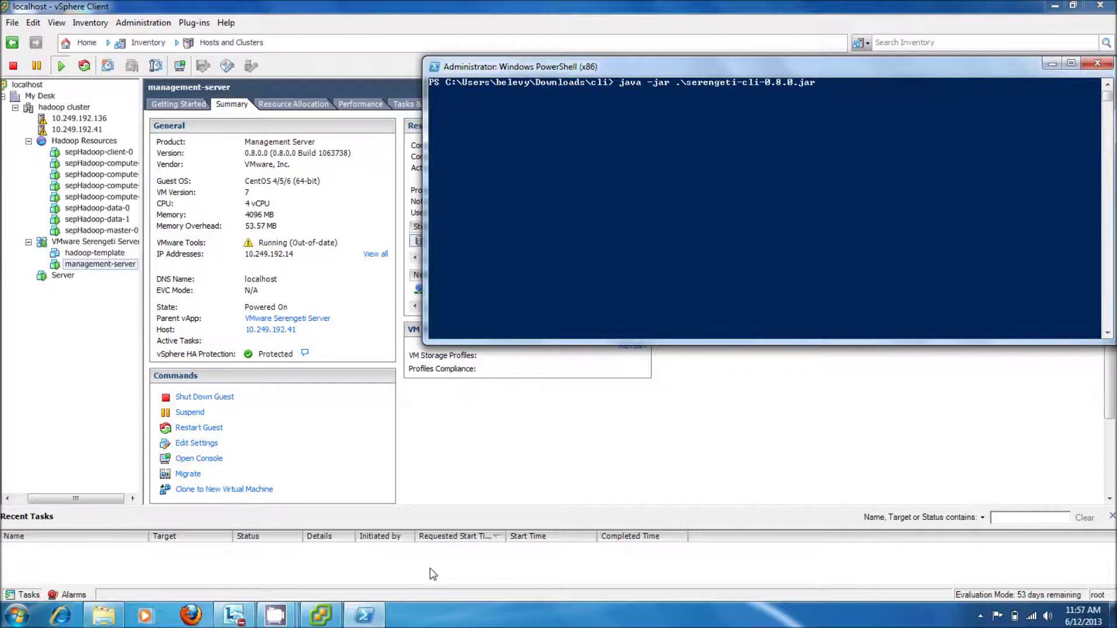
pyautogui.press('Return')
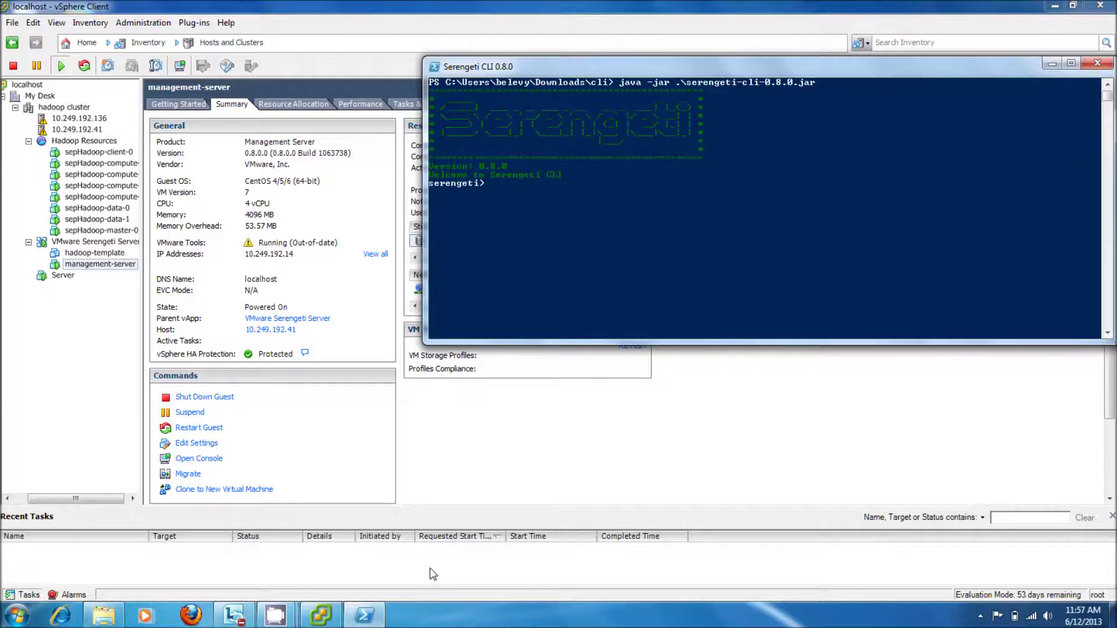
# Step: Connect to --host 10.249.192.14:8080 and log in with the username and password
pyautogui.write('connect 10.249.192.14:8080')
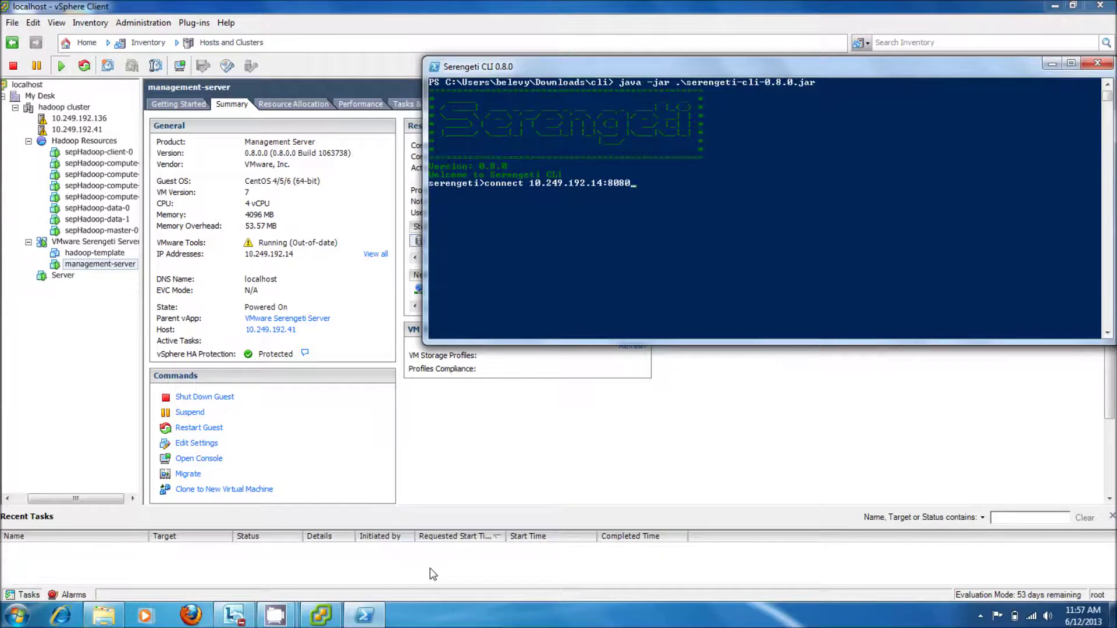
pyautogui.press('Return')
pyautogui.press('Up')
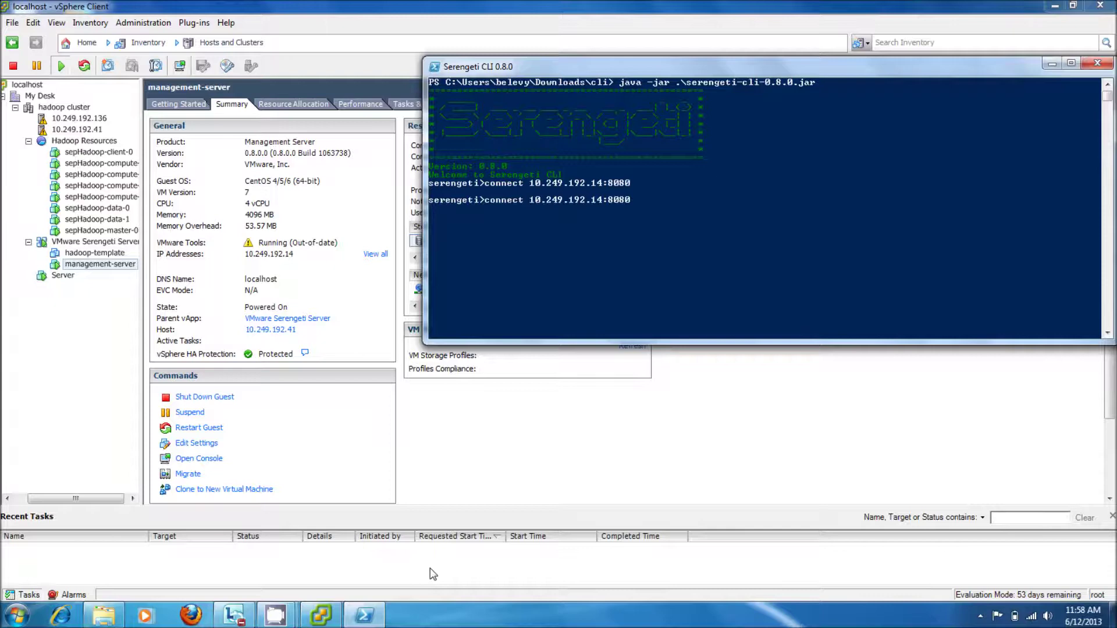
pyautogui.write('--host')
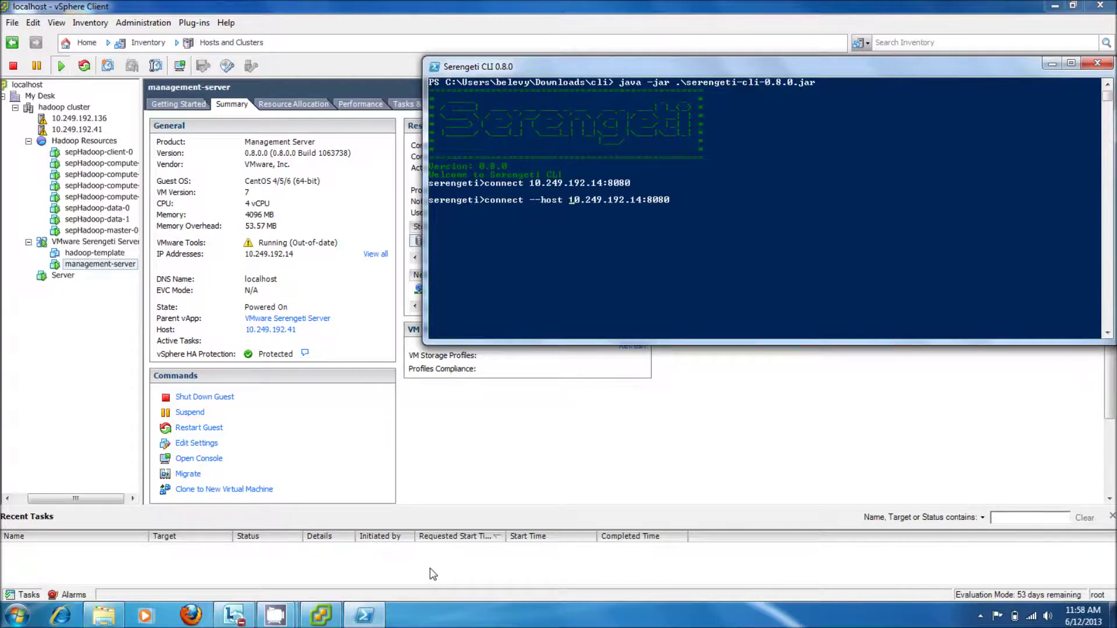
pyautogui.press('Left')
pyautogui.press('Left')
pyautogui.press('Left')
pyautogui.press('Left')
pyautogui.press('Return')
pyautogui.write('serengeti')
pyautogui.press('Return')
pyautogui.write('***')
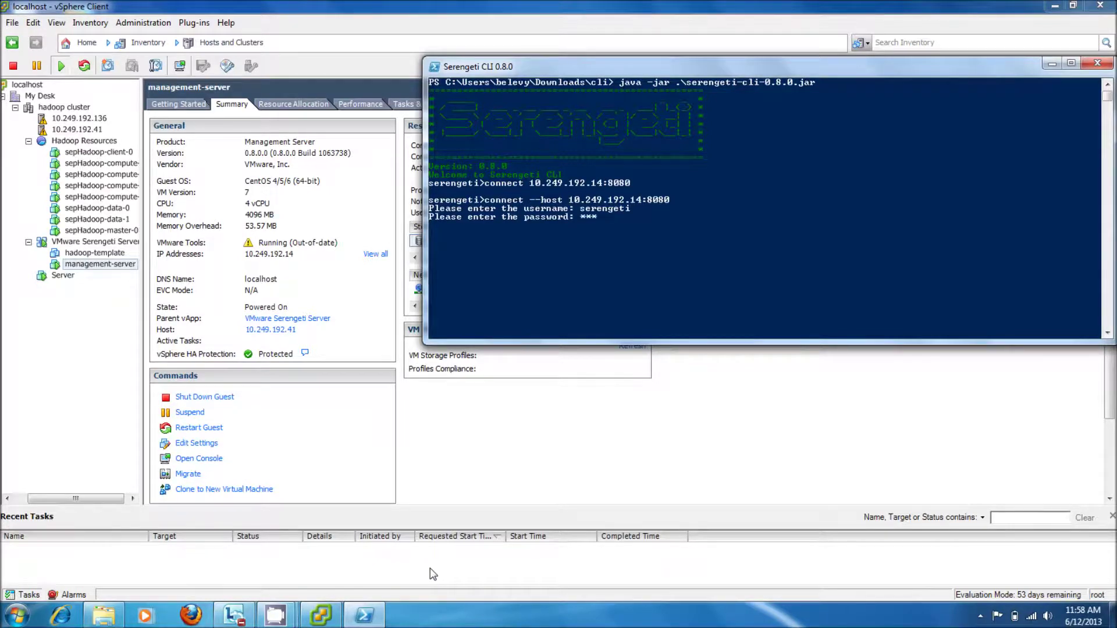
pyautogui.write('*****')
pyautogui.press('Return')
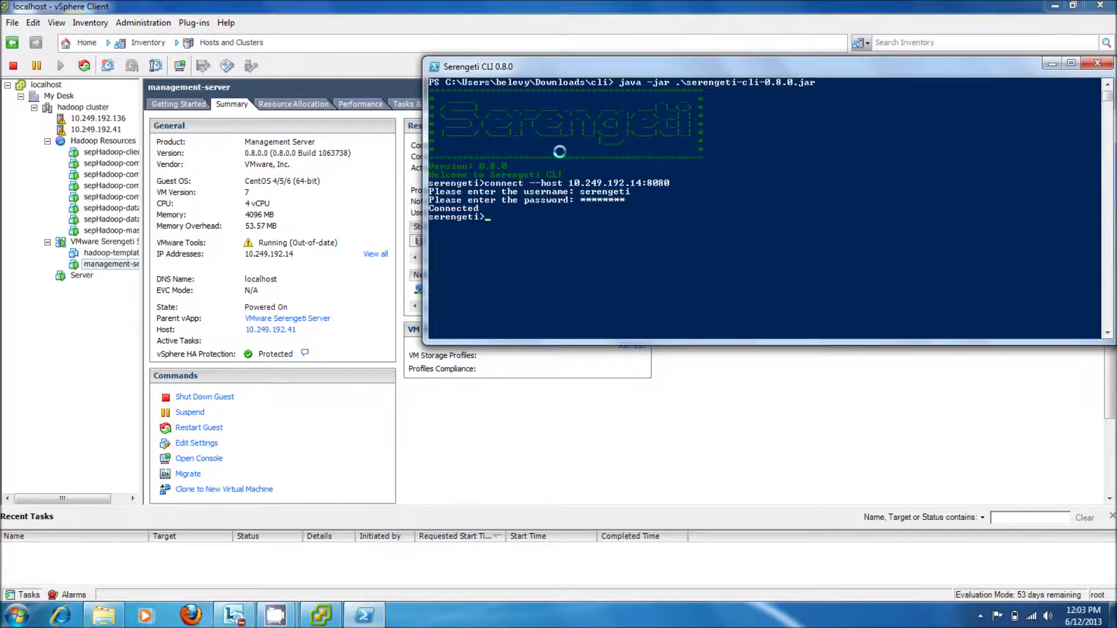
# Step: Switch vSphere Client to the Datastores and Datastore Clusters view and inspect datastore3 and datastore1
pyautogui.click(161, 45)
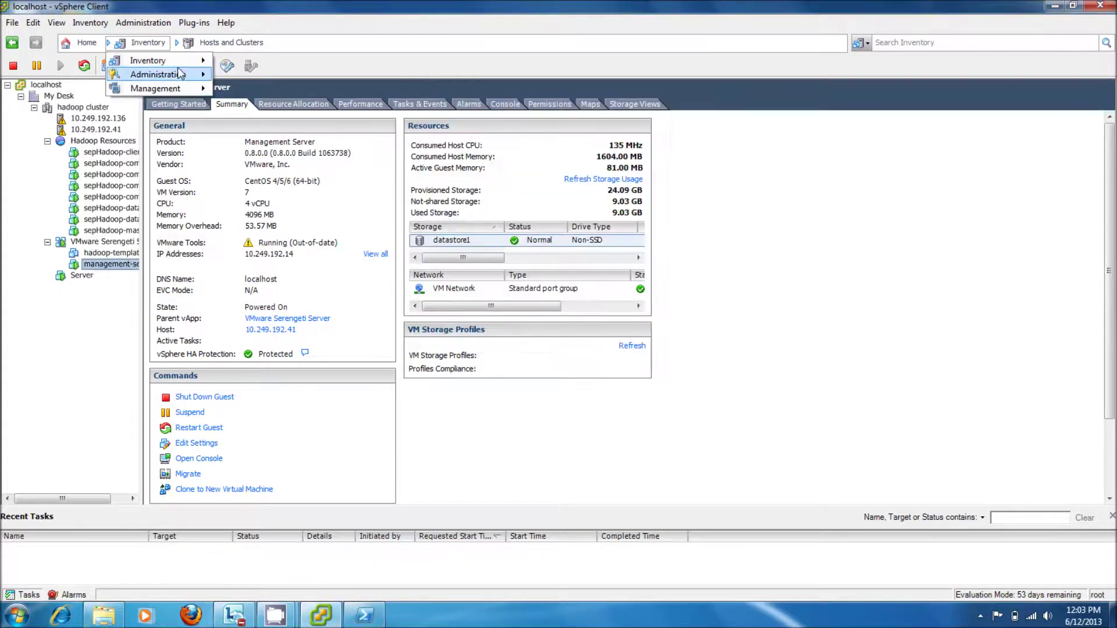
pyautogui.moveTo(182, 58)
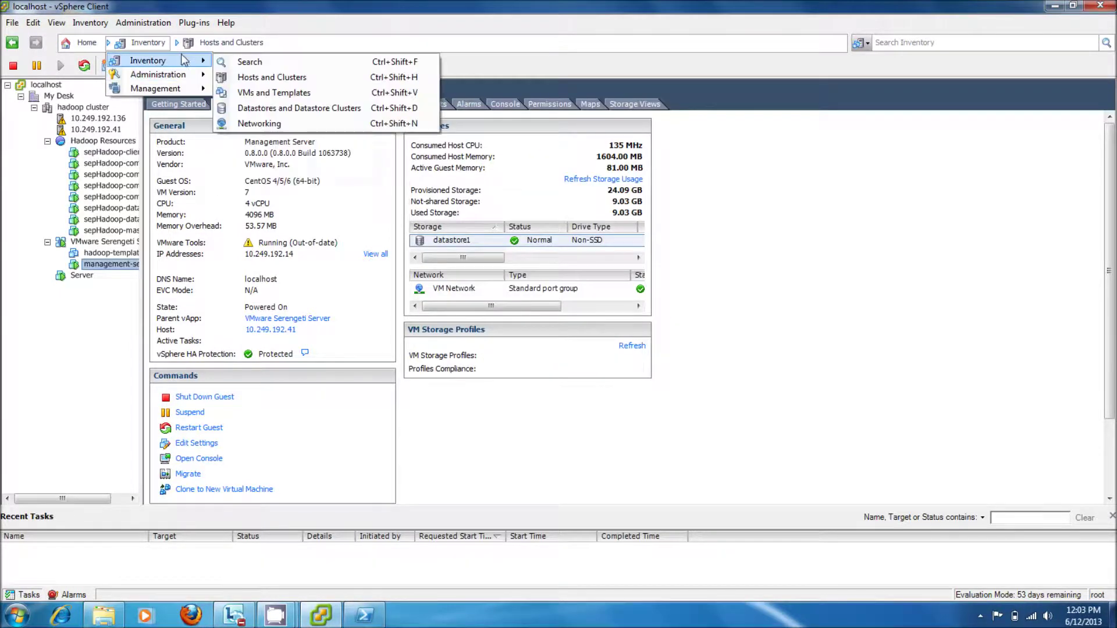
pyautogui.click(309, 111)
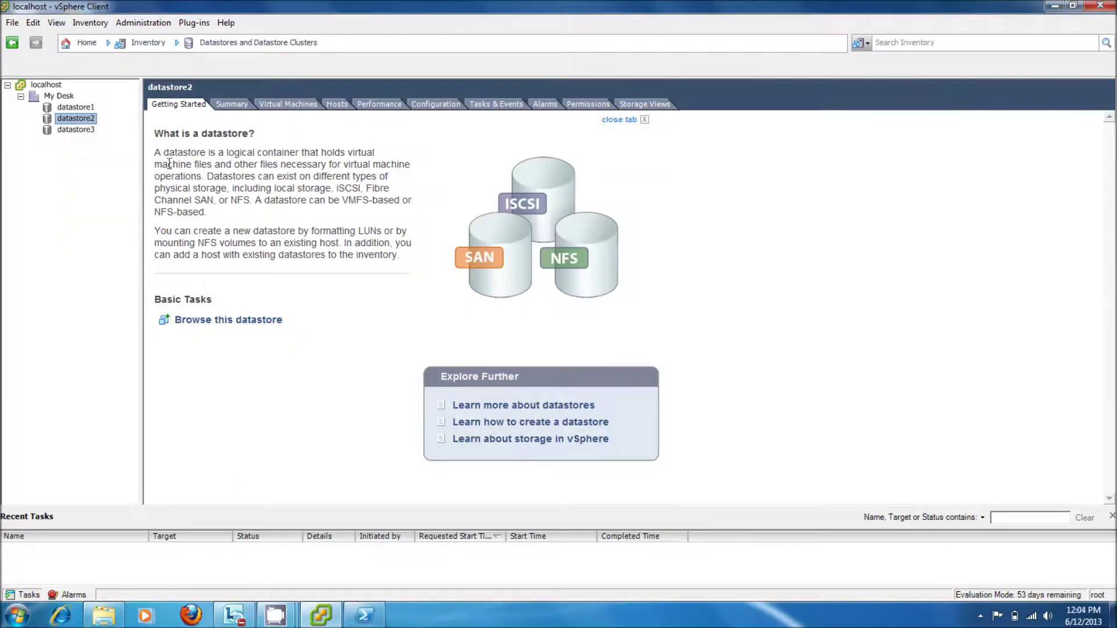
pyautogui.click(75, 129)
pyautogui.click(80, 110)
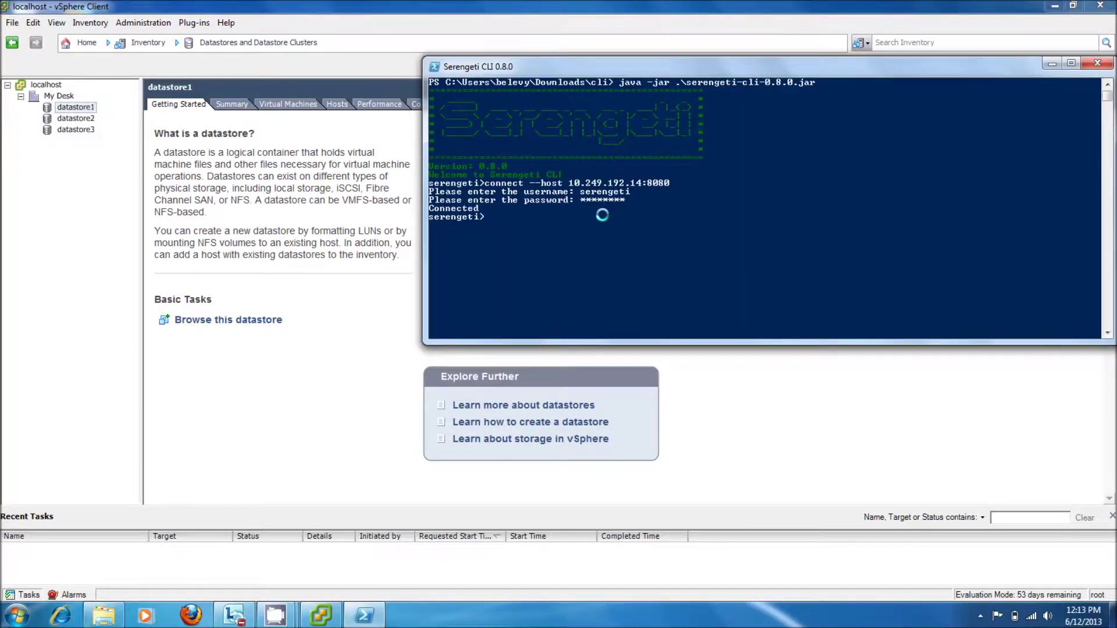
# Step: Run datastore list --detail, then draft and erase datastore delete and datastore add commands
pyautogui.write('datastore list --detail')
pyautogui.press('Return')
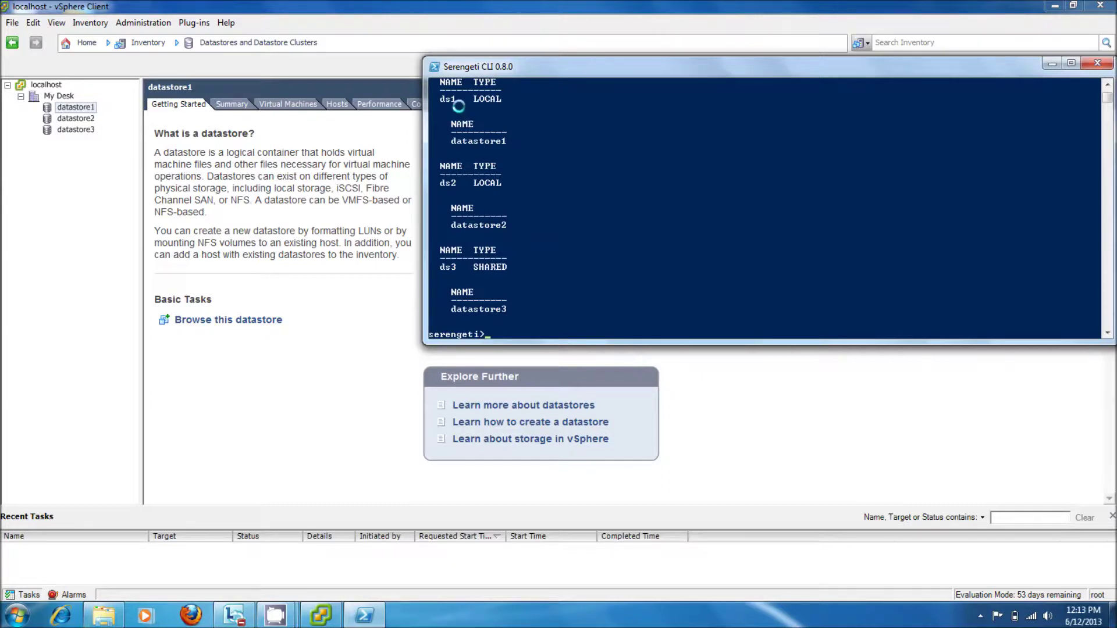
pyautogui.write('datastore delete')
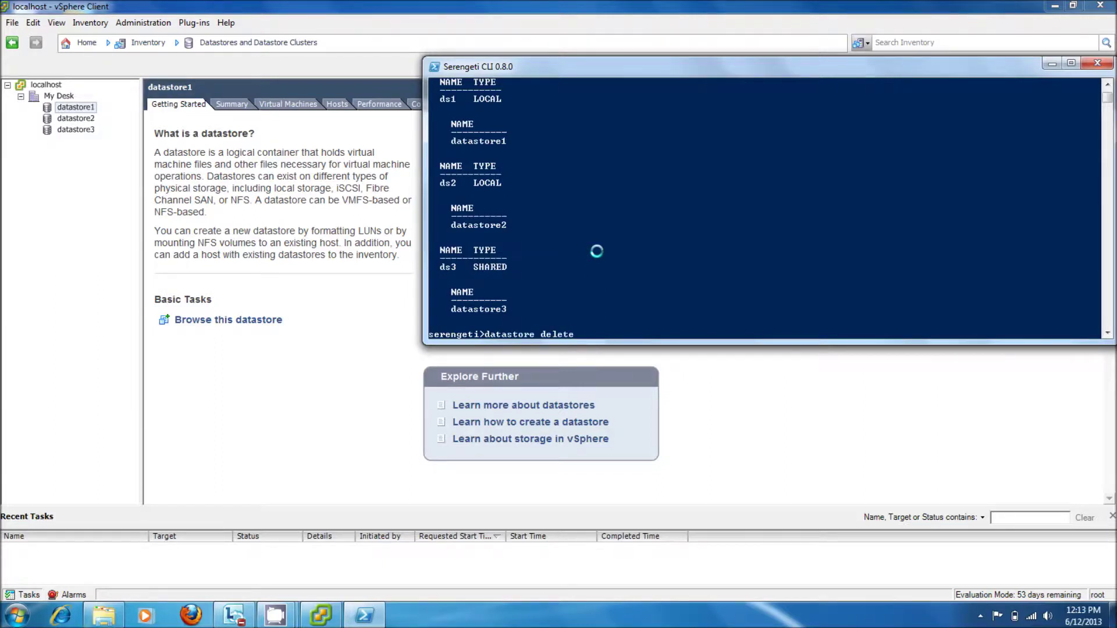
pyautogui.write(' --name d')
pyautogui.press('BackSpace')
pyautogui.press('BackSpace')
pyautogui.press('BackSpace')
pyautogui.press('BackSpace')
pyautogui.press('BackSpace')
pyautogui.press('BackSpace')
pyautogui.press('BackSpace')
pyautogui.press('BackSpace')
pyautogui.press('BackSpace')
pyautogui.press('BackSpace')
pyautogui.press('BackSpace')
pyautogui.press('BackSpace')
pyautogui.press('BackSpace')
pyautogui.press('BackSpace')
pyautogui.press('BackSpace')
pyautogui.press('BackSpace')
pyautogui.press('BackSpace')
pyautogui.press('BackSpace')
pyautogui.press('BackSpace')
pyautogui.press('BackSpace')
pyautogui.write('datastore add --name ds1 --spec datastore1')
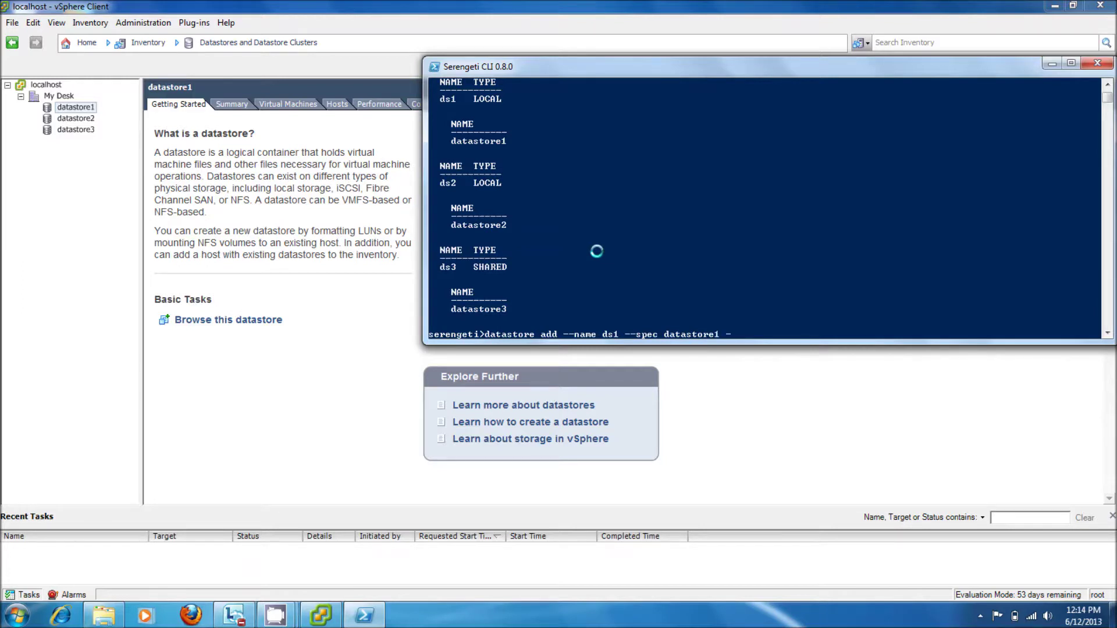
pyautogui.write('--type LOCAL')
pyautogui.press('BackSpace')
pyautogui.press('BackSpace')
pyautogui.press('BackSpace')
pyautogui.press('BackSpace')
pyautogui.press('BackSpace')
pyautogui.press('BackSpace')
pyautogui.press('BackSpace')
pyautogui.press('BackSpace')
pyautogui.press('BackSpace')
pyautogui.press('BackSpace')
pyautogui.press('BackSpace')
pyautogui.press('BackSpace')
pyautogui.press('BackSpace')
pyautogui.press('BackSpace')
pyautogui.press('BackSpace')
pyautogui.press('BackSpace')
pyautogui.press('BackSpace')
pyautogui.press('BackSpace')
pyautogui.press('BackSpace')
pyautogui.press('BackSpace')
pyautogui.press('BackSpace')
pyautogui.press('BackSpace')
pyautogui.press('BackSpace')
pyautogui.press('BackSpace')
pyautogui.press('BackSpace')
pyautogui.press('BackSpace')
pyautogui.press('BackSpace')
pyautogui.press('BackSpace')
pyautogui.press('BackSpace')
pyautogui.press('BackSpace')
pyautogui.press('BackSpace')
pyautogui.press('BackSpace')
pyautogui.press('BackSpace')
pyautogui.press('BackSpace')
pyautogui.press('BackSpace')
pyautogui.press('BackSpace')
pyautogui.press('BackSpace')
pyautogui.press('BackSpace')
pyautogui.press('BackSpace')
pyautogui.press('BackSpace')
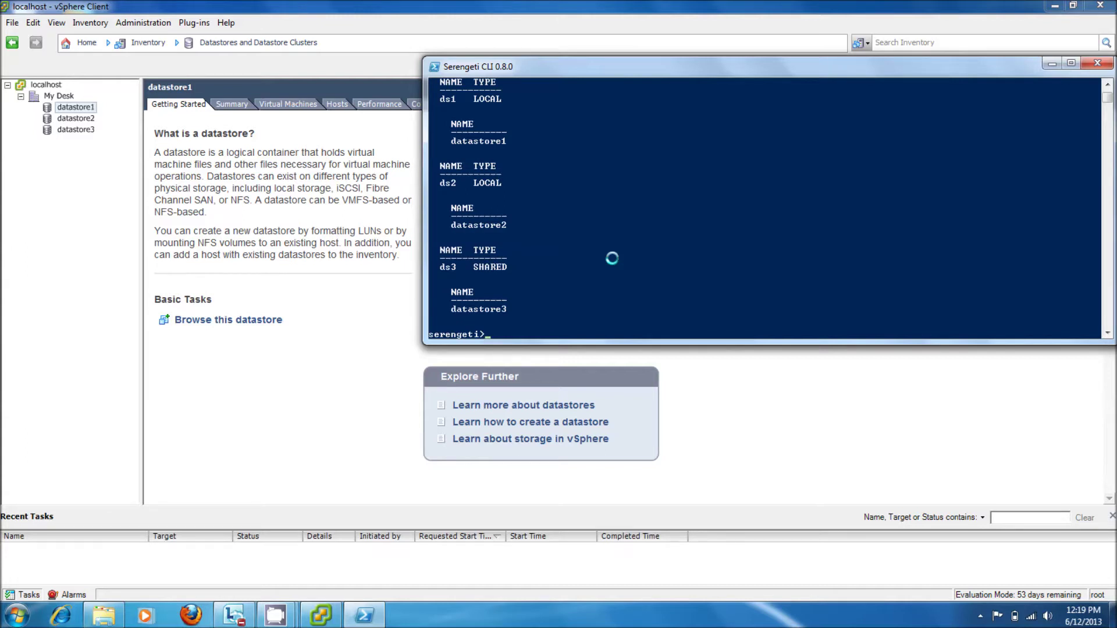
# Step: Draft a cluster create --name myHadoop command and clear it without running it
pyautogui.write('cluster create -name')
pyautogui.press('BackSpace')
pyautogui.press('BackSpace')
pyautogui.press('BackSpace')
pyautogui.write('name my Ha')
pyautogui.press('BackSpace')
pyautogui.press('BackSpace')
pyautogui.press('BackSpace')
pyautogui.write('Hadoop')
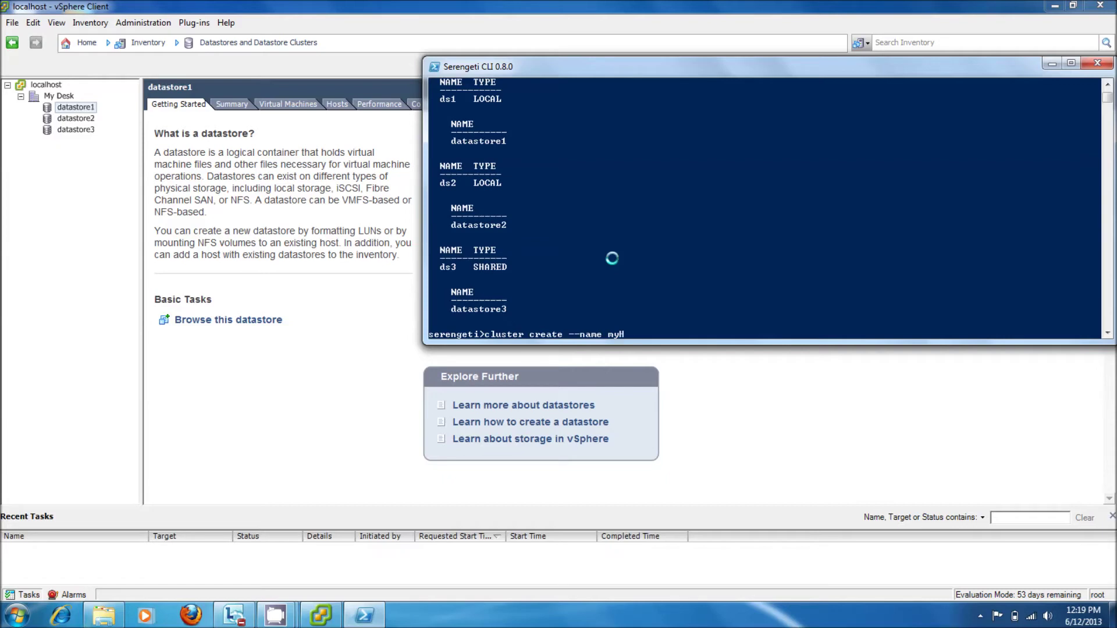
pyautogui.press('BackSpace')
pyautogui.press('BackSpace')
pyautogui.press('BackSpace')
pyautogui.press('BackSpace')
pyautogui.press('BackSpace')
pyautogui.press('BackSpace')
pyautogui.press('BackSpace')
pyautogui.press('BackSpace')
pyautogui.press('BackSpace')
pyautogui.press('BackSpace')
pyautogui.press('BackSpace')
pyautogui.press('BackSpace')
pyautogui.press('BackSpace')
pyautogui.press('BackSpace')
pyautogui.press('BackSpace')
pyautogui.press('BackSpace')
pyautogui.press('BackSpace')
pyautogui.press('BackSpace')
pyautogui.press('BackSpace')
pyautogui.press('BackSpace')
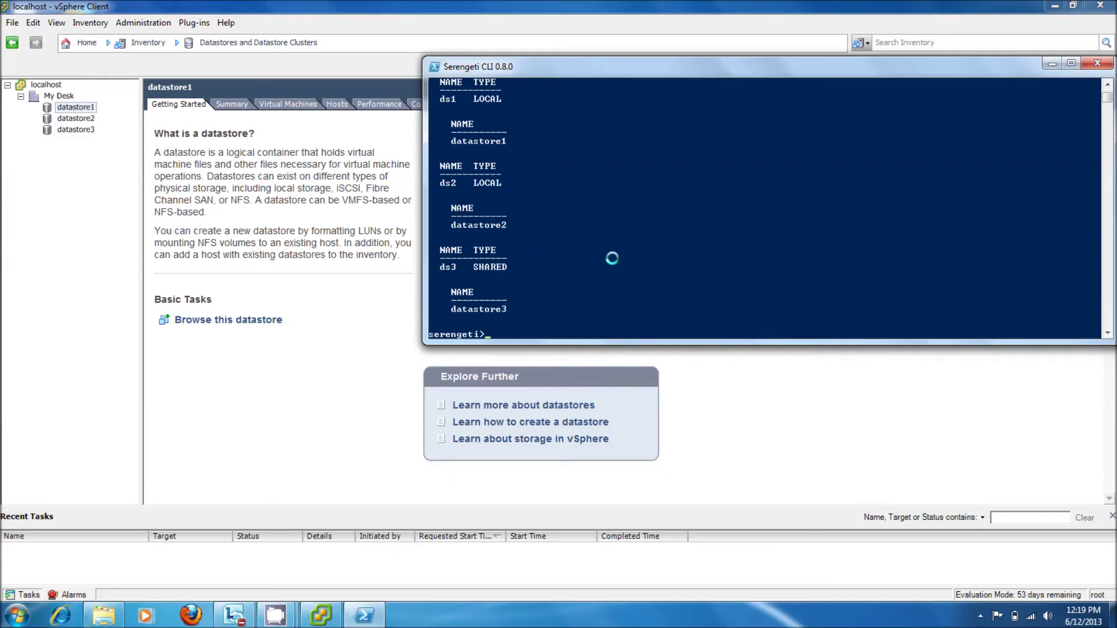